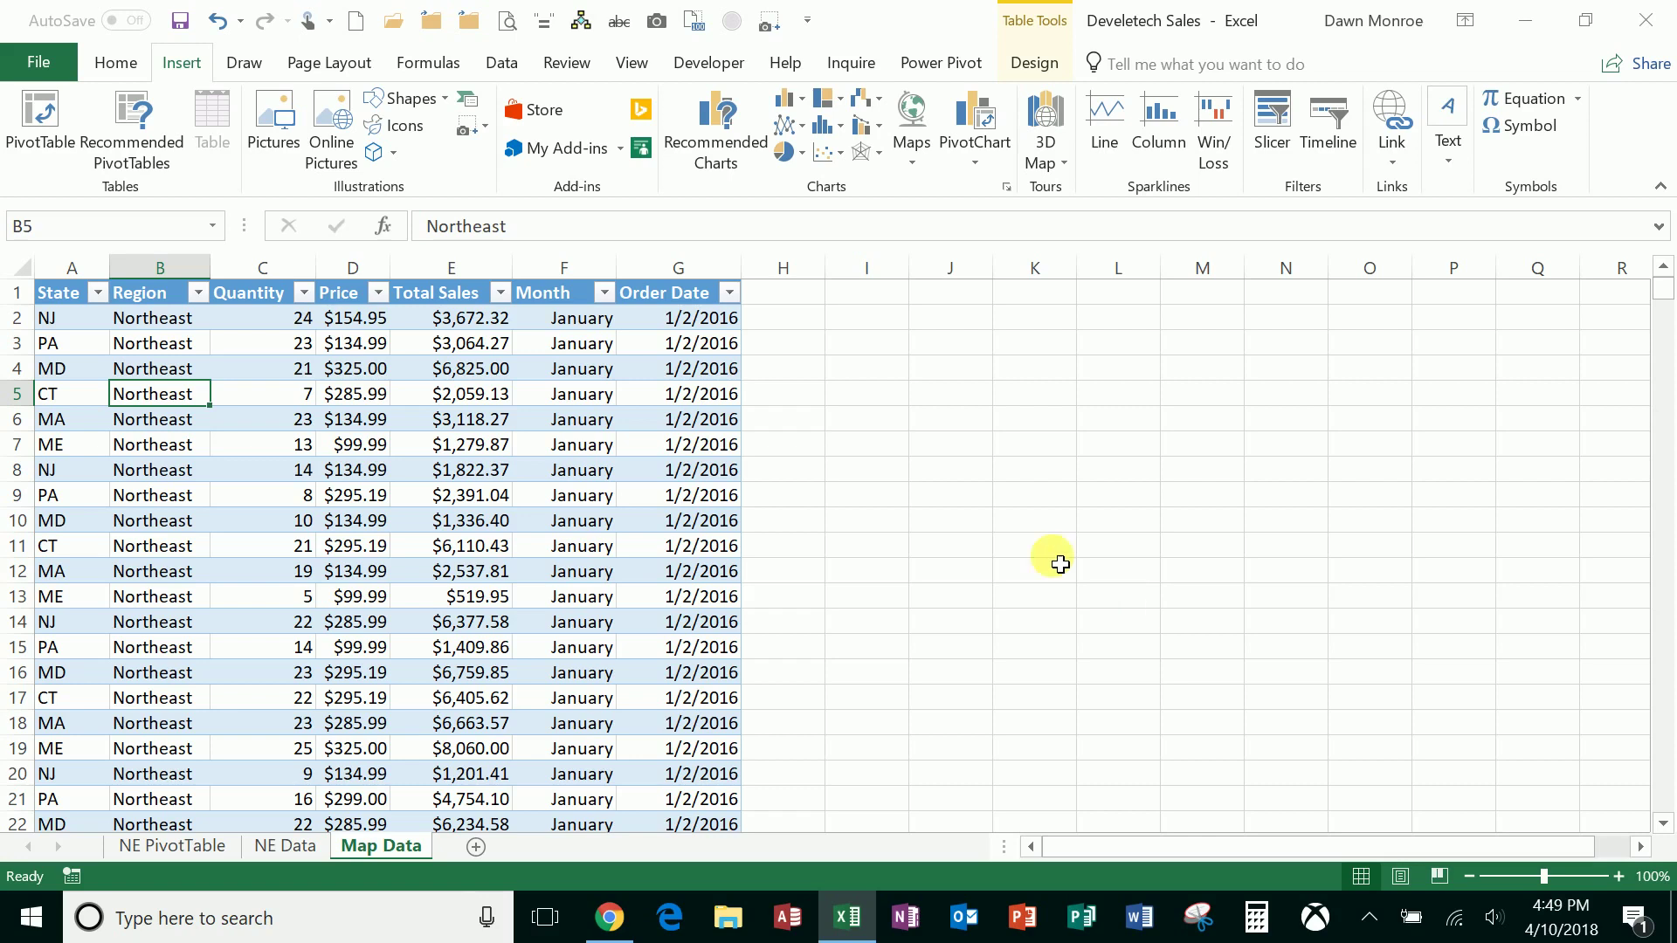
Open 3D Maps from the sales table on the Map Data sheet
left_click(273, 522)
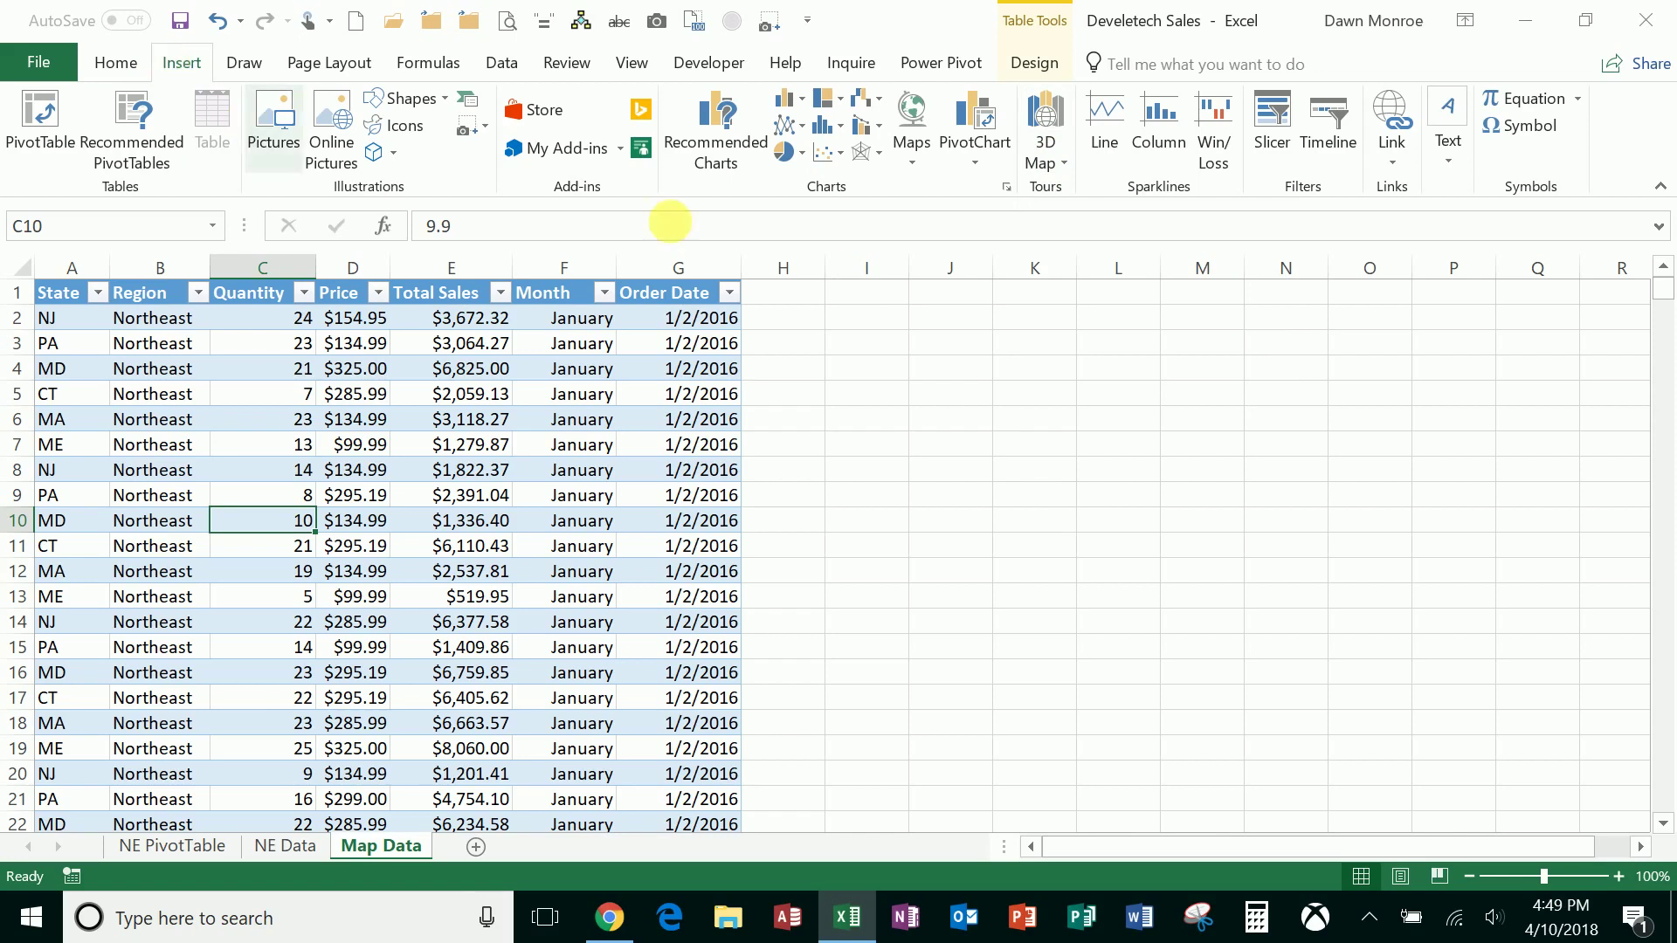
left_click(1052, 165)
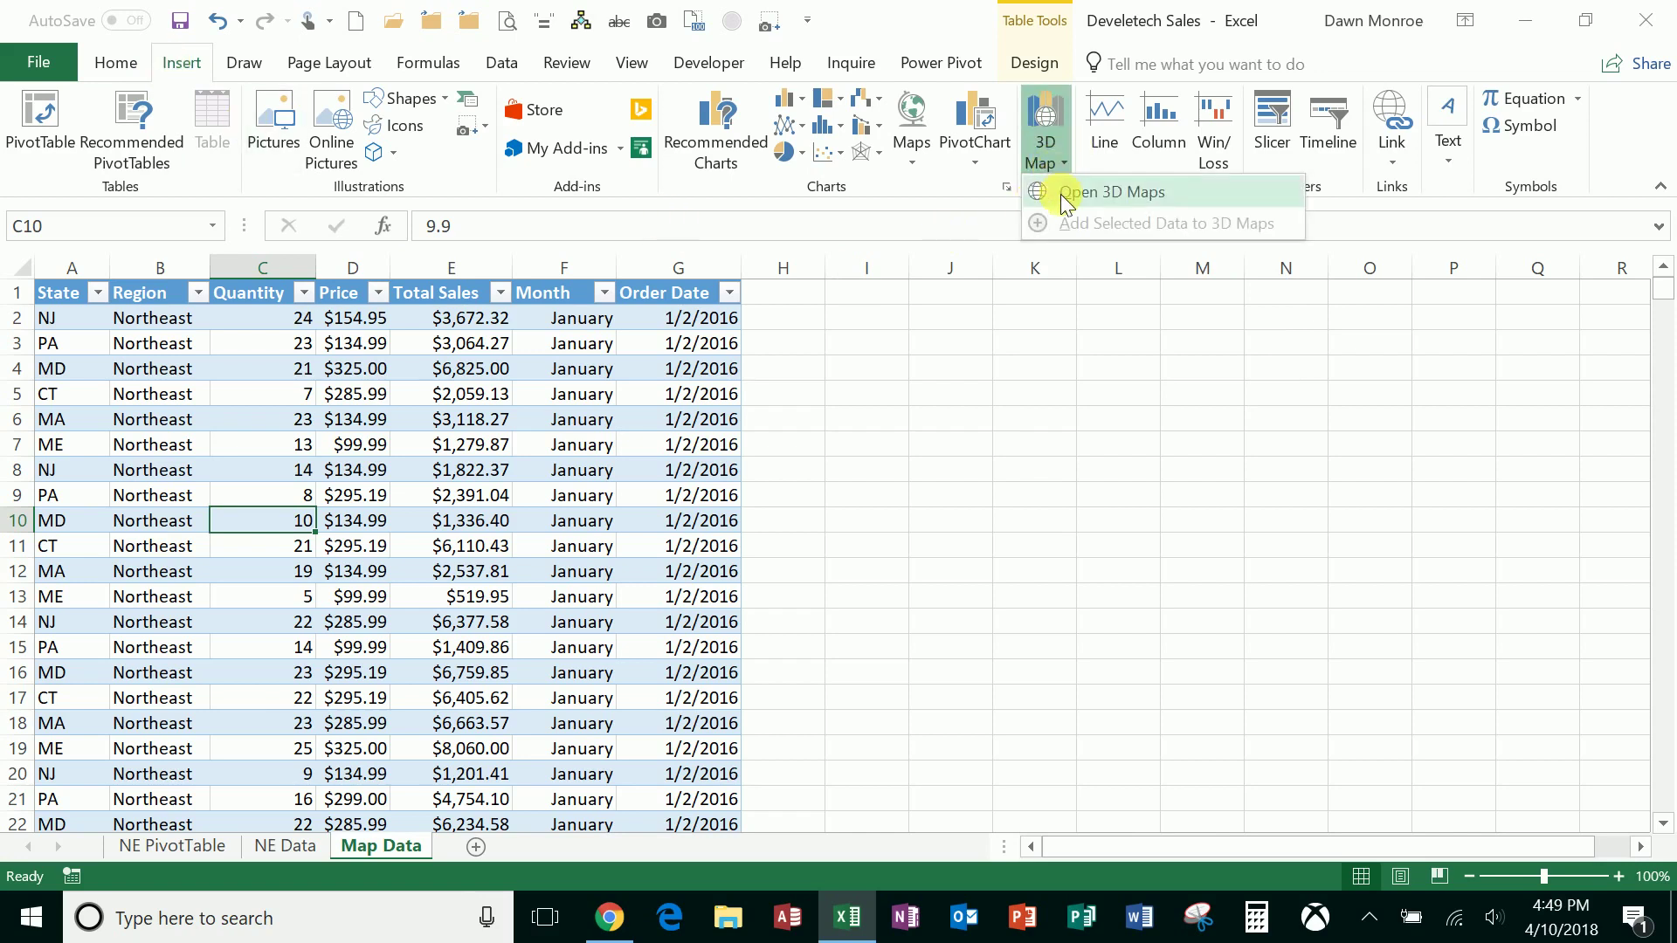
left_click(1061, 193)
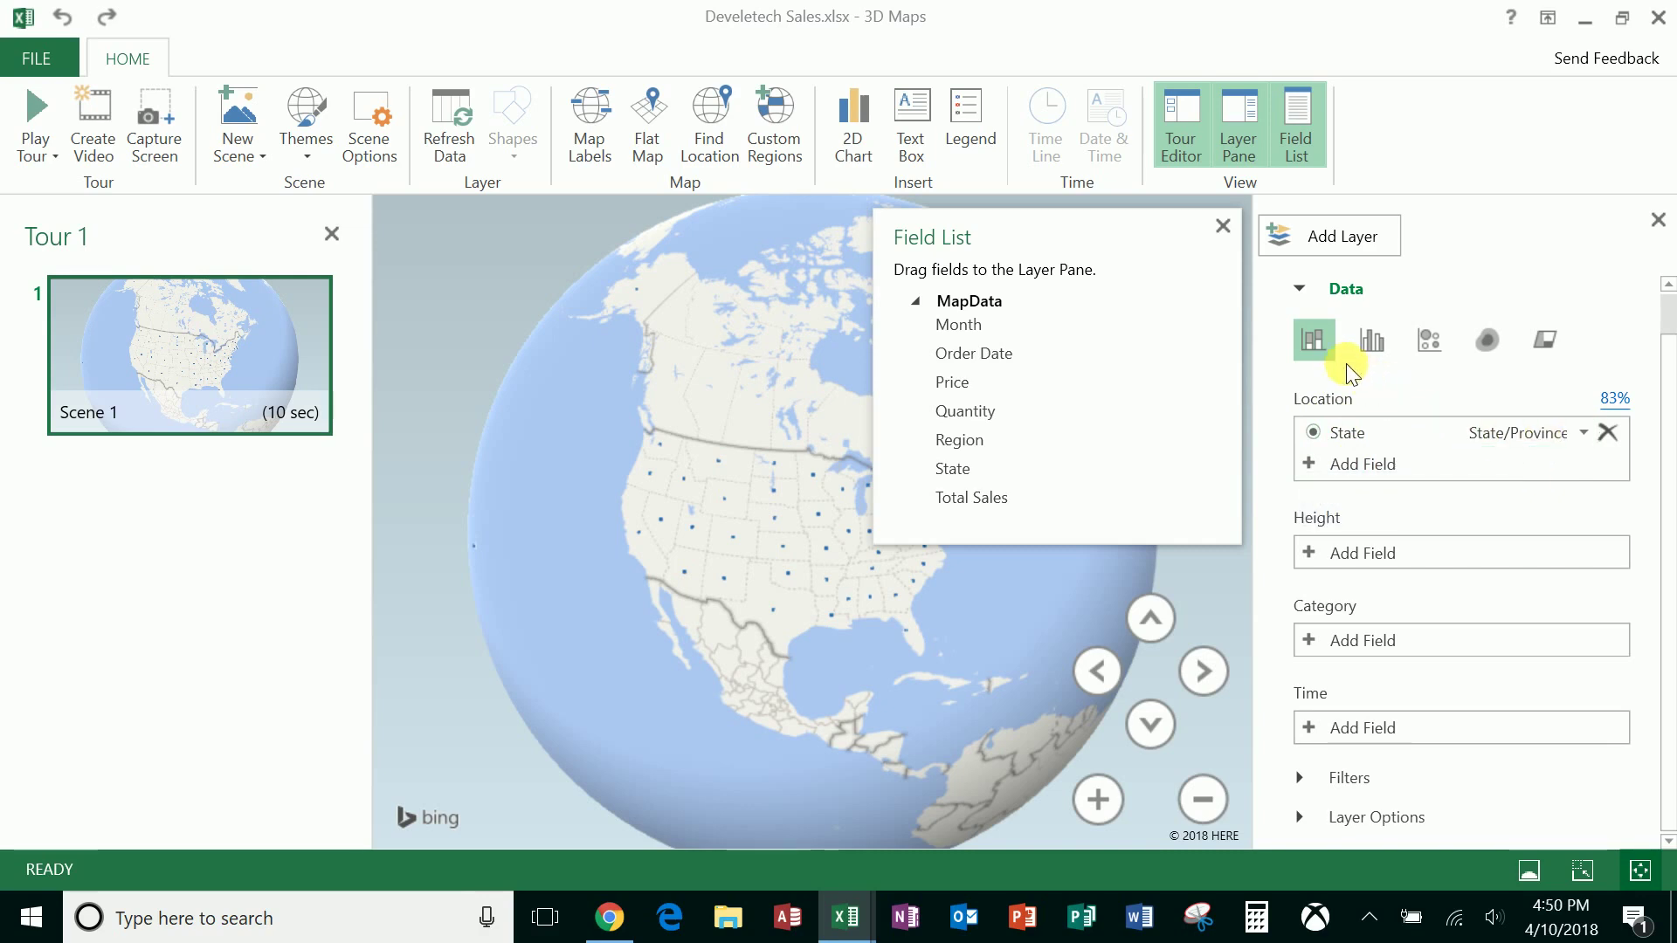
Try the Clustered Column, Bubble and Heat Map visualizations for the layer and settle on Region
left_click(1369, 341)
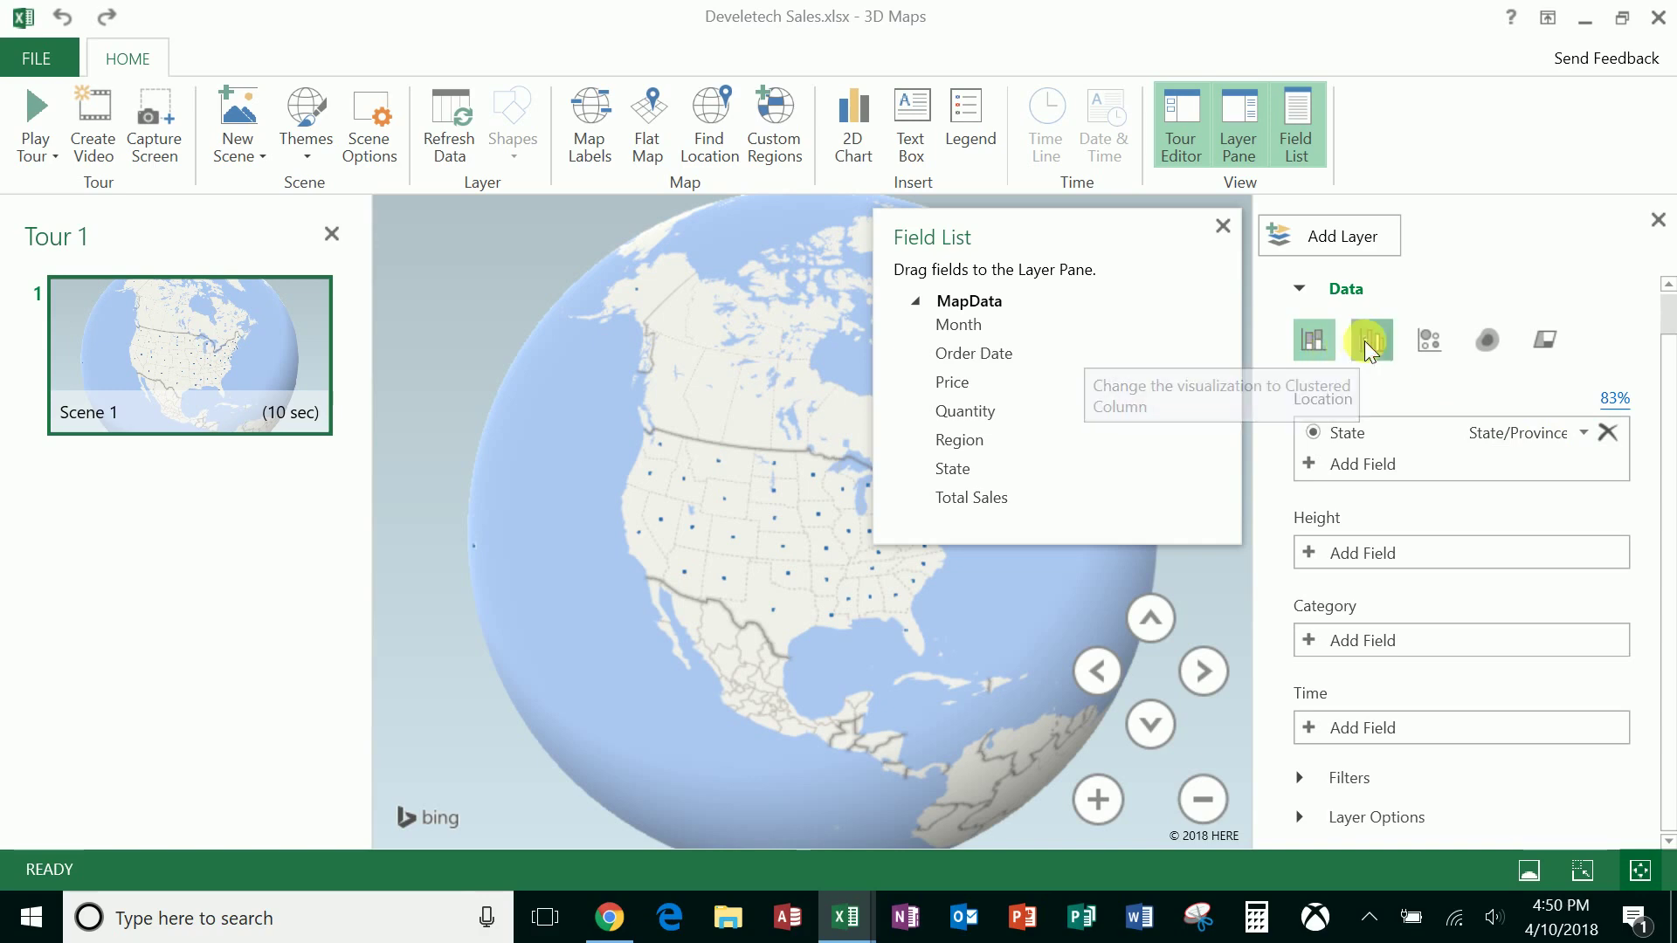
left_click(1422, 340)
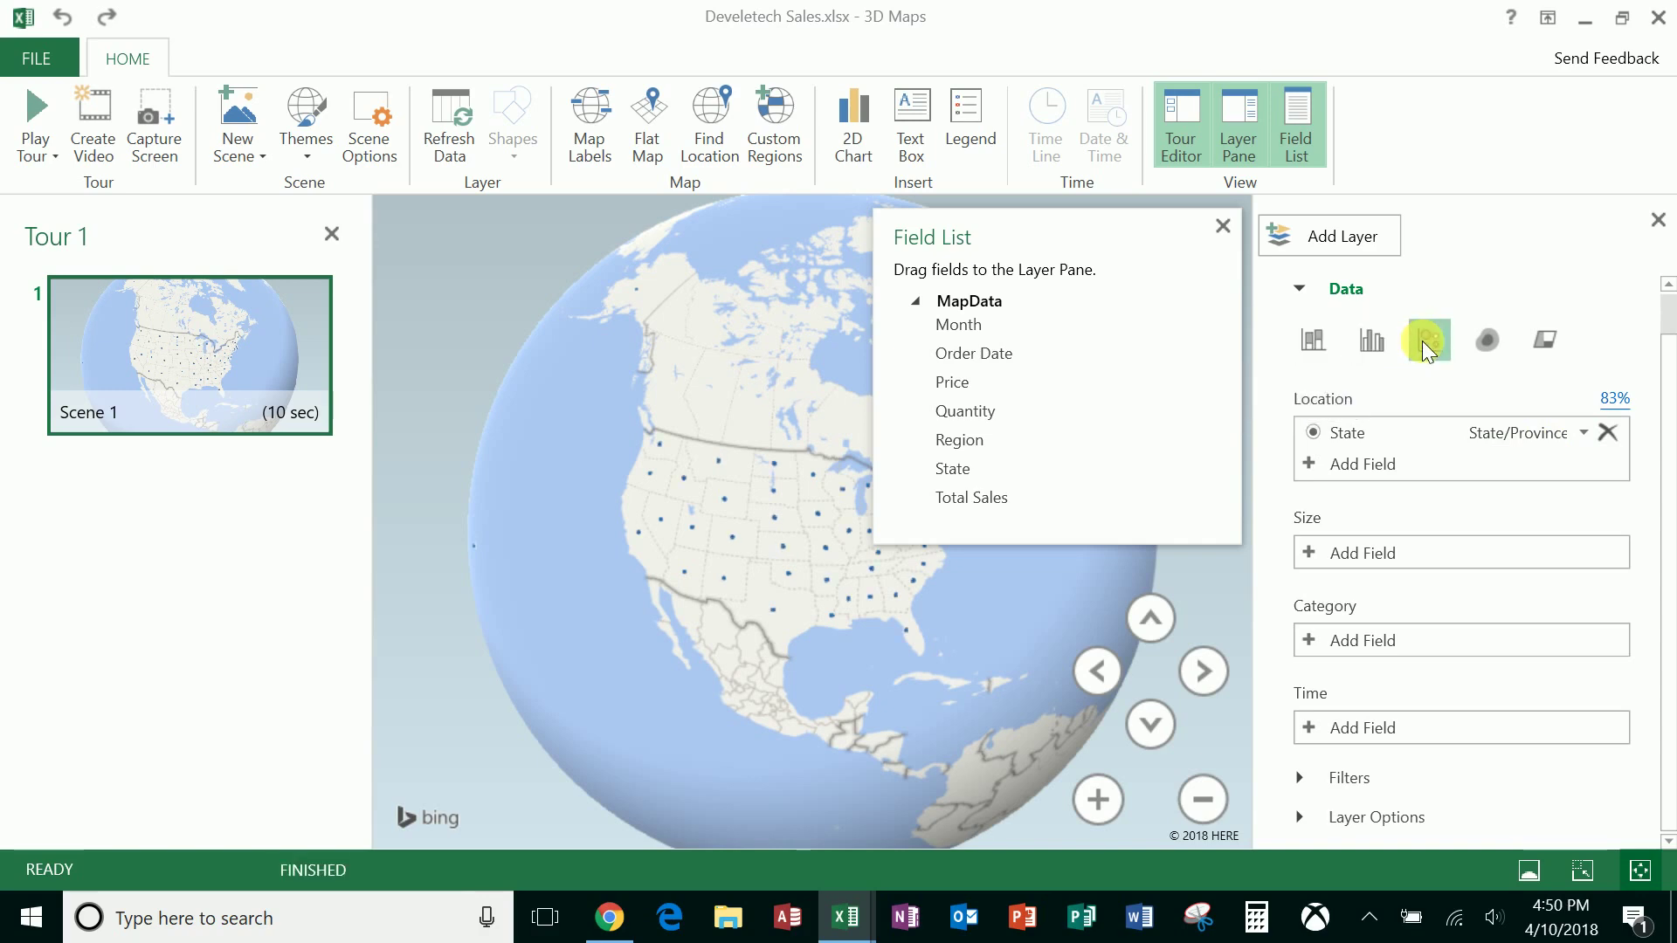
left_click(1485, 344)
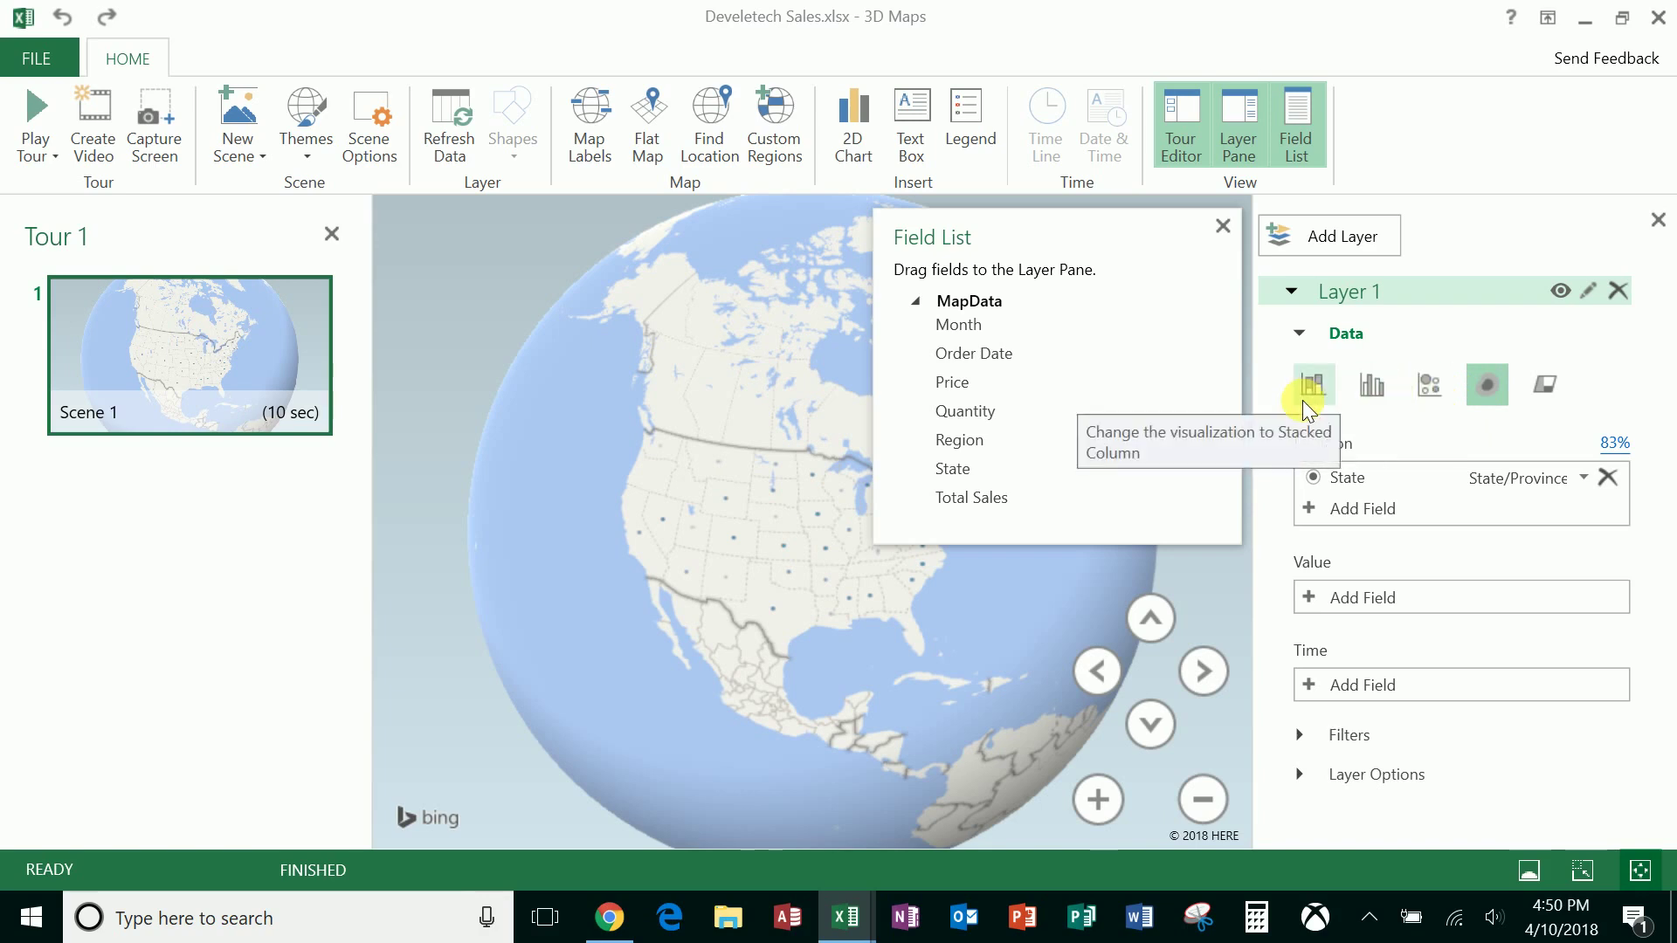
left_click(1554, 386)
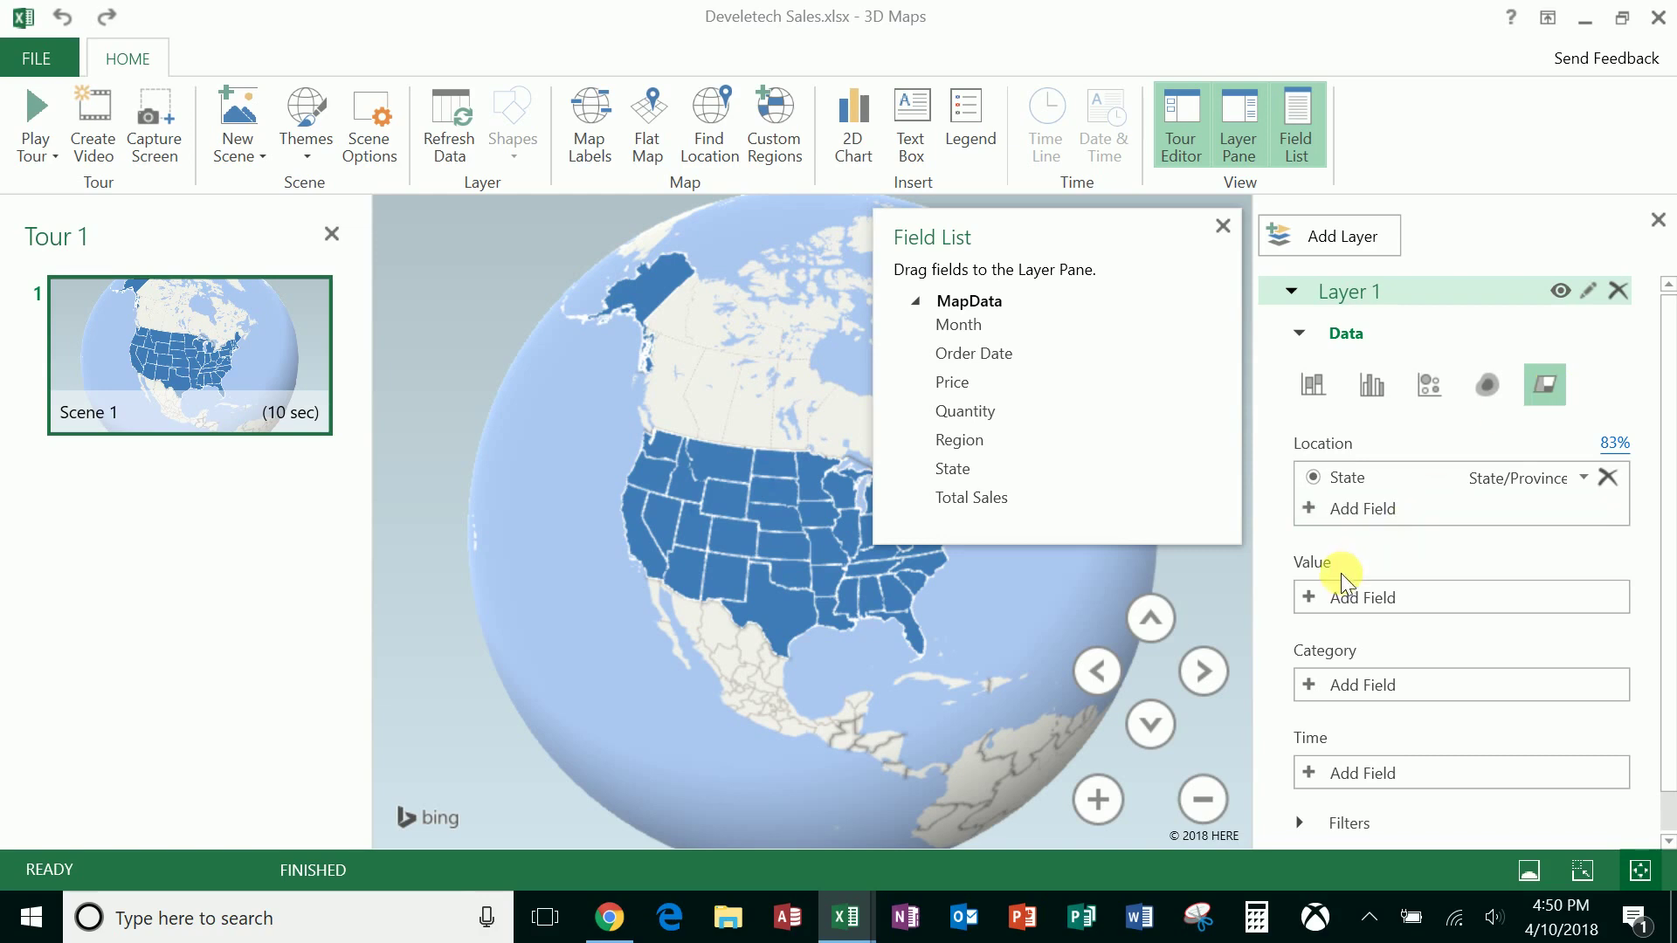
Add Total Sales as the layer's value field and Month as its time field
left_click(1338, 598)
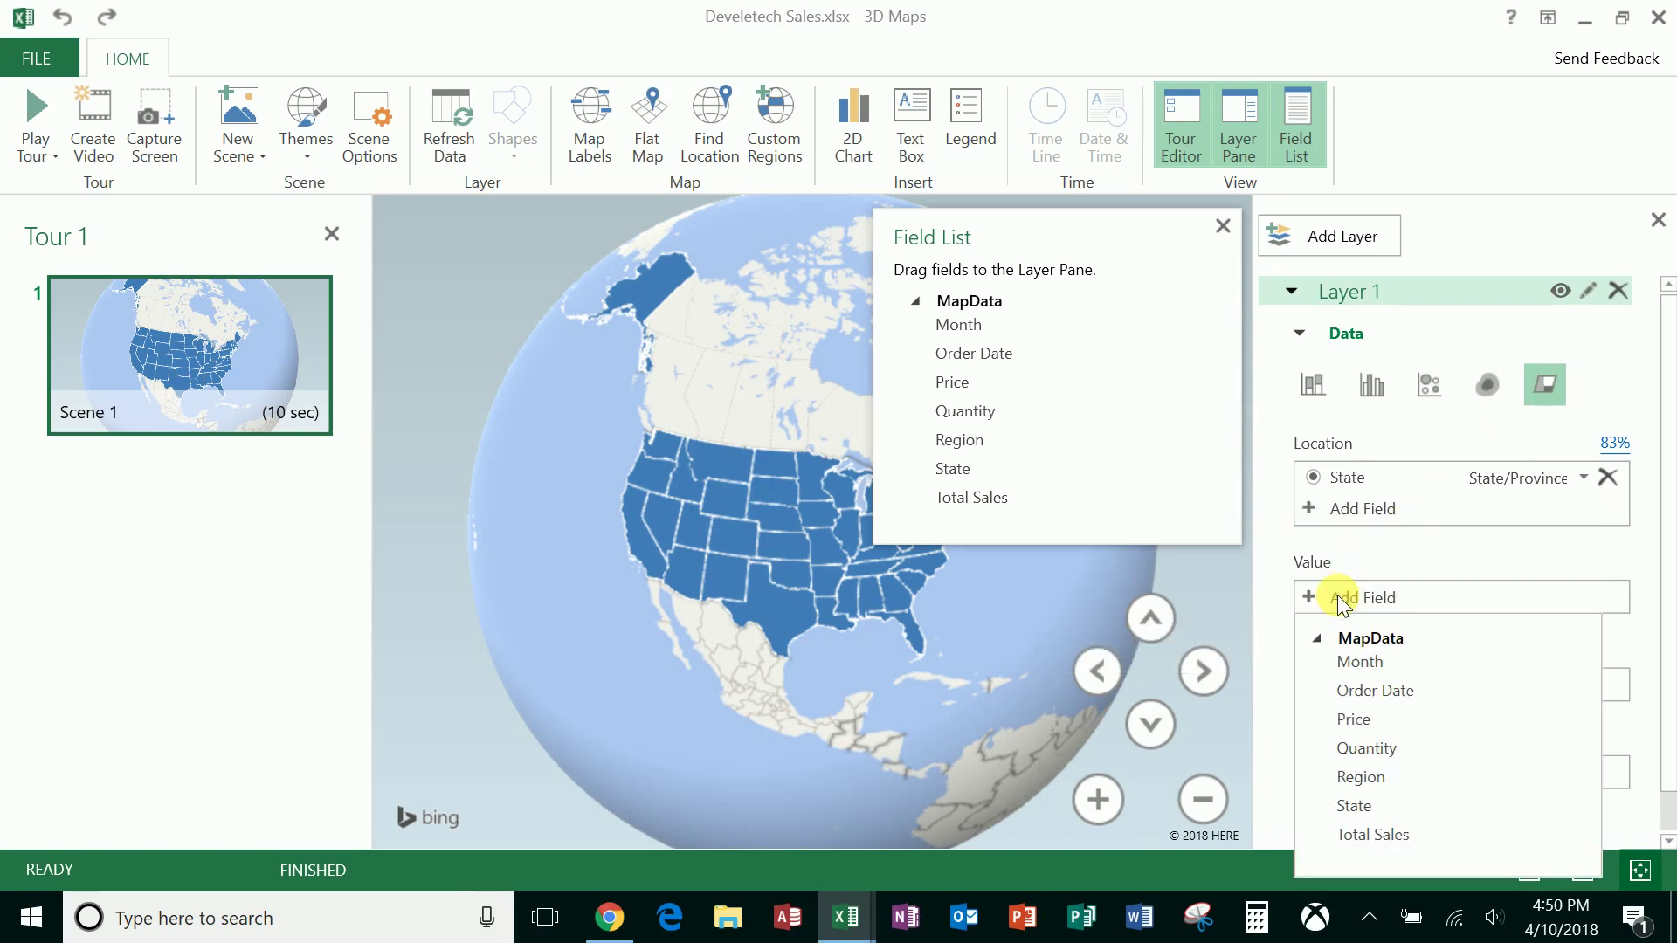
left_click(1385, 835)
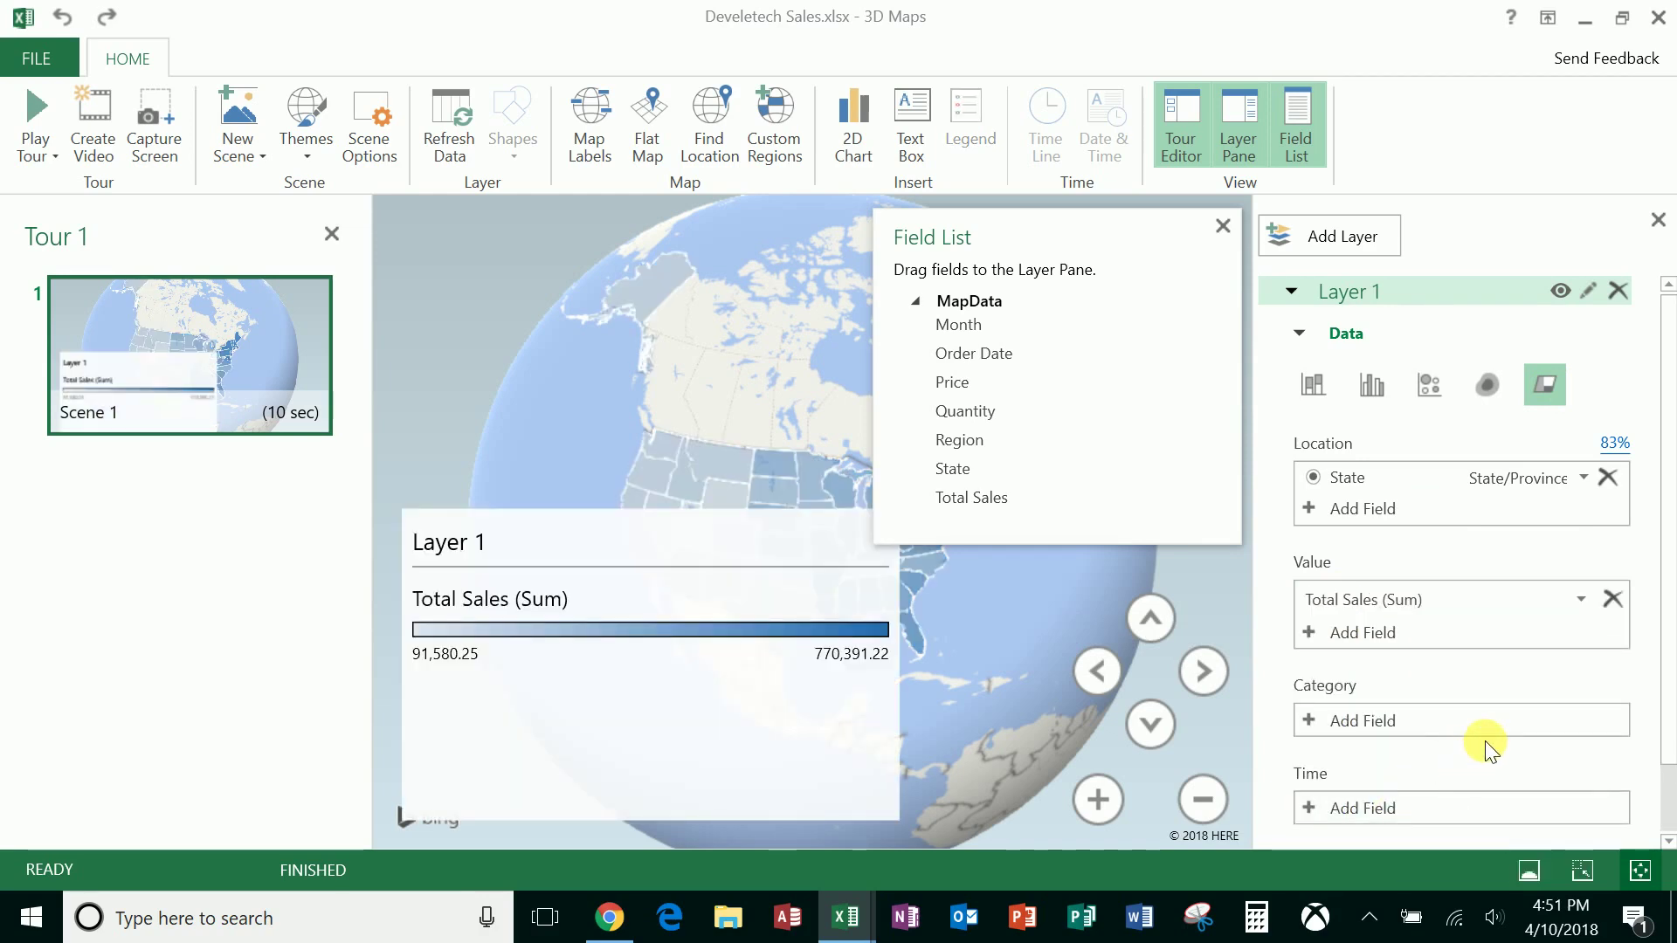
left_click(1368, 808)
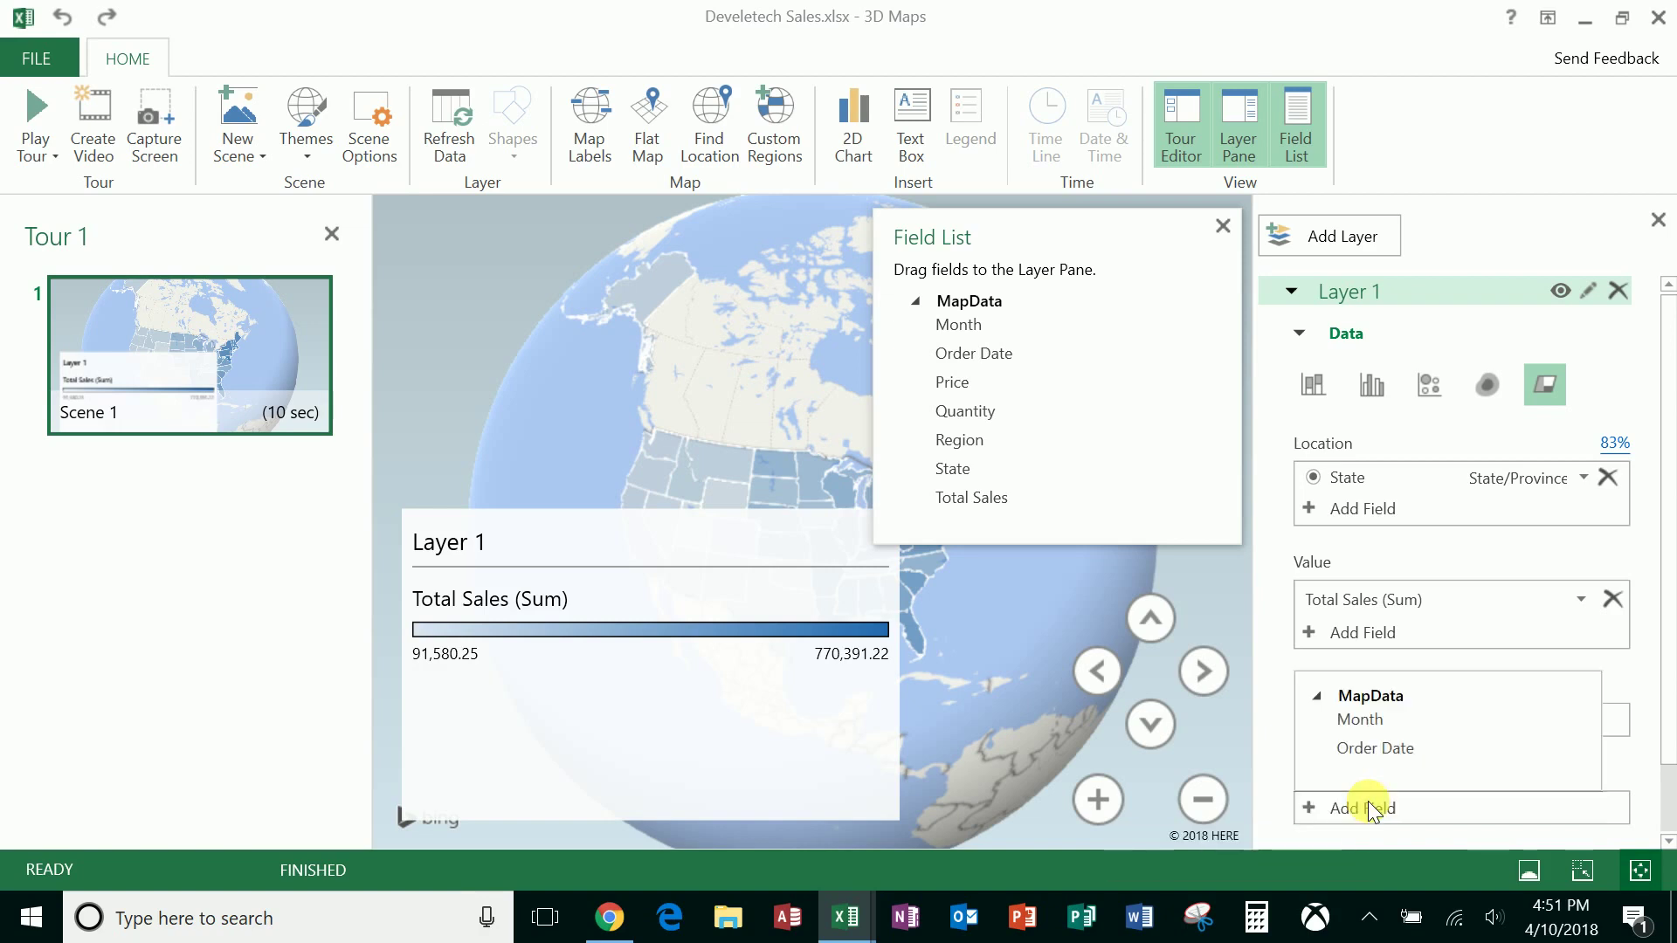
left_click(1384, 726)
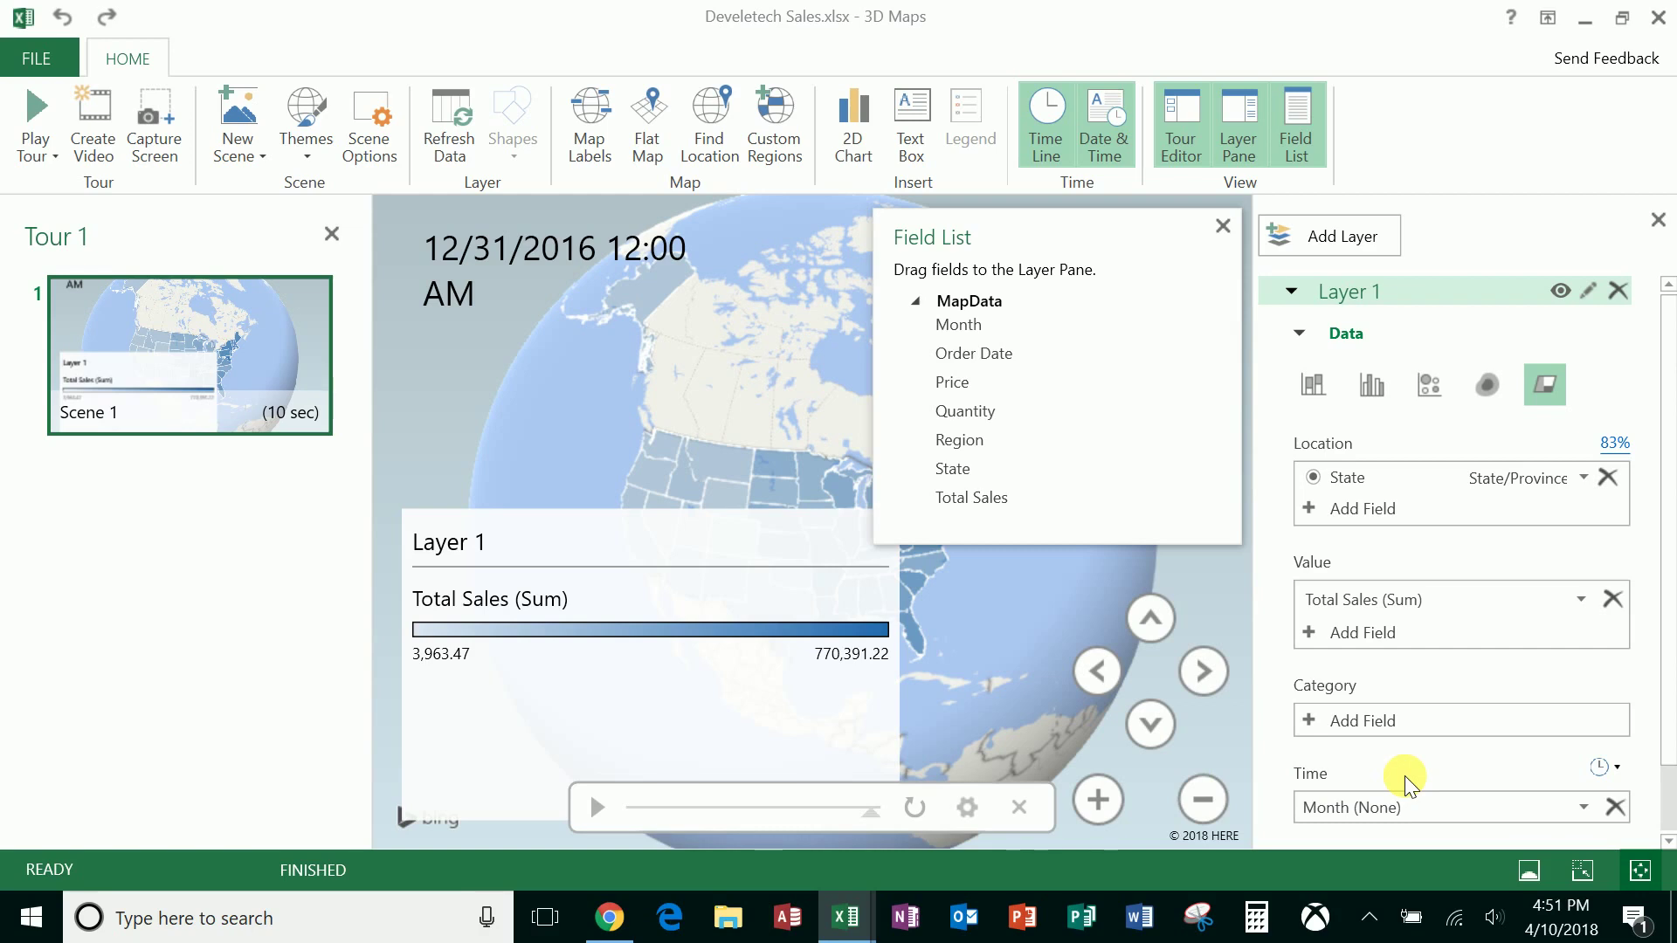
Apply the dark satellite-imagery theme with the blue, orange and purple palette to the globe
left_click(685, 569)
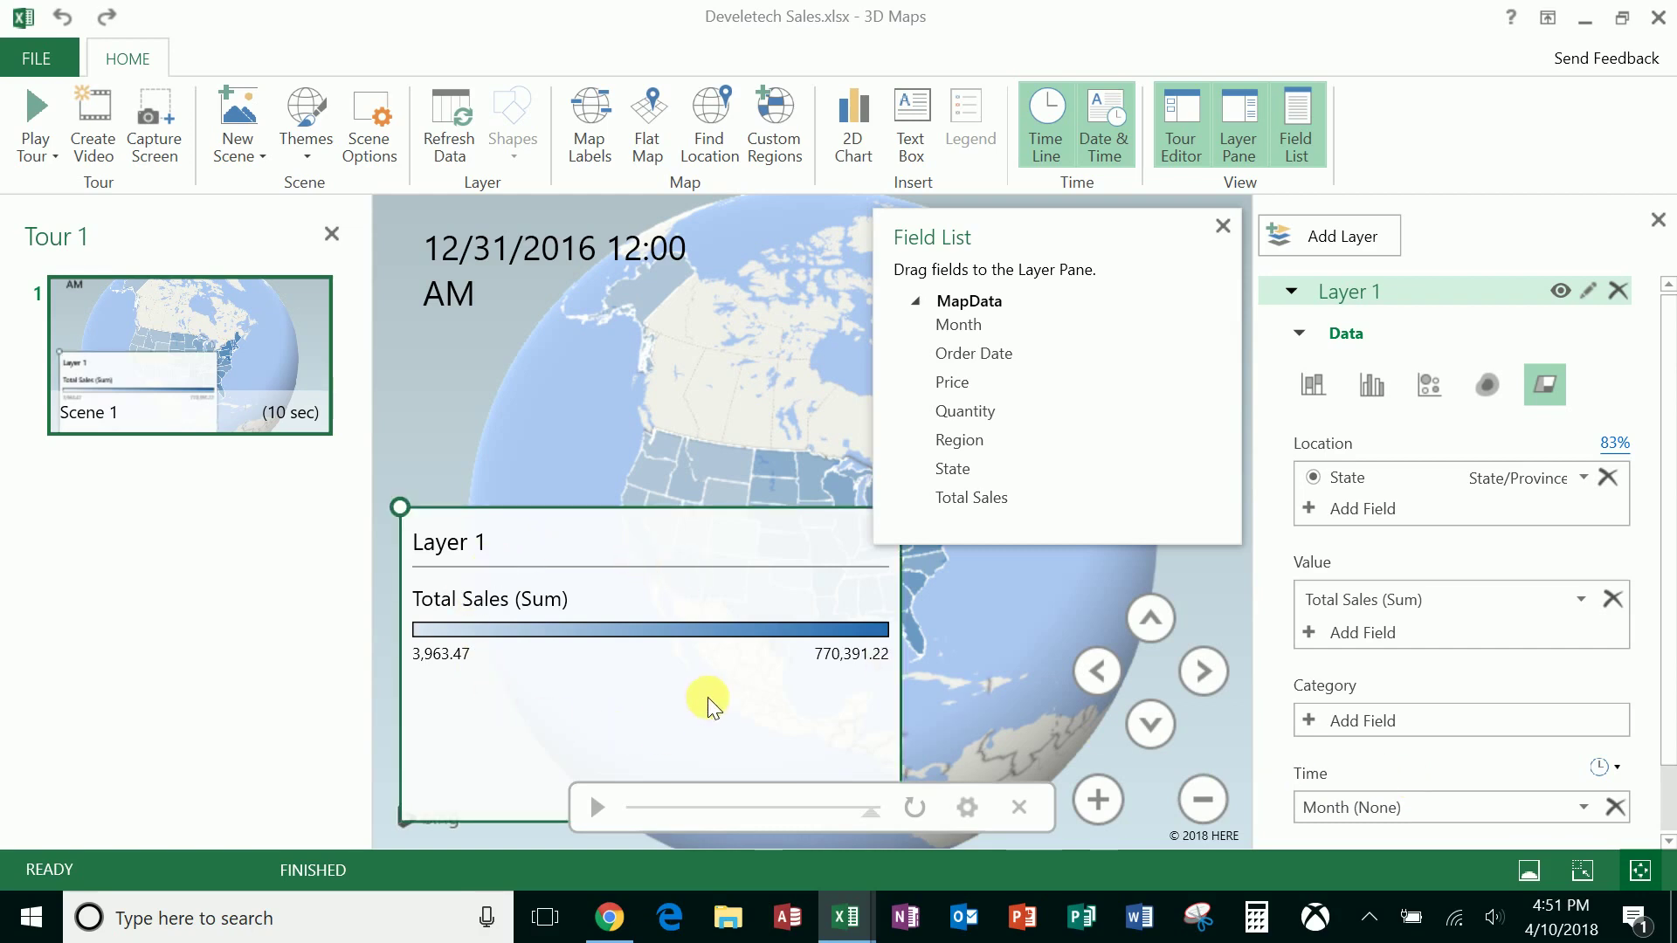
left_click(911, 723)
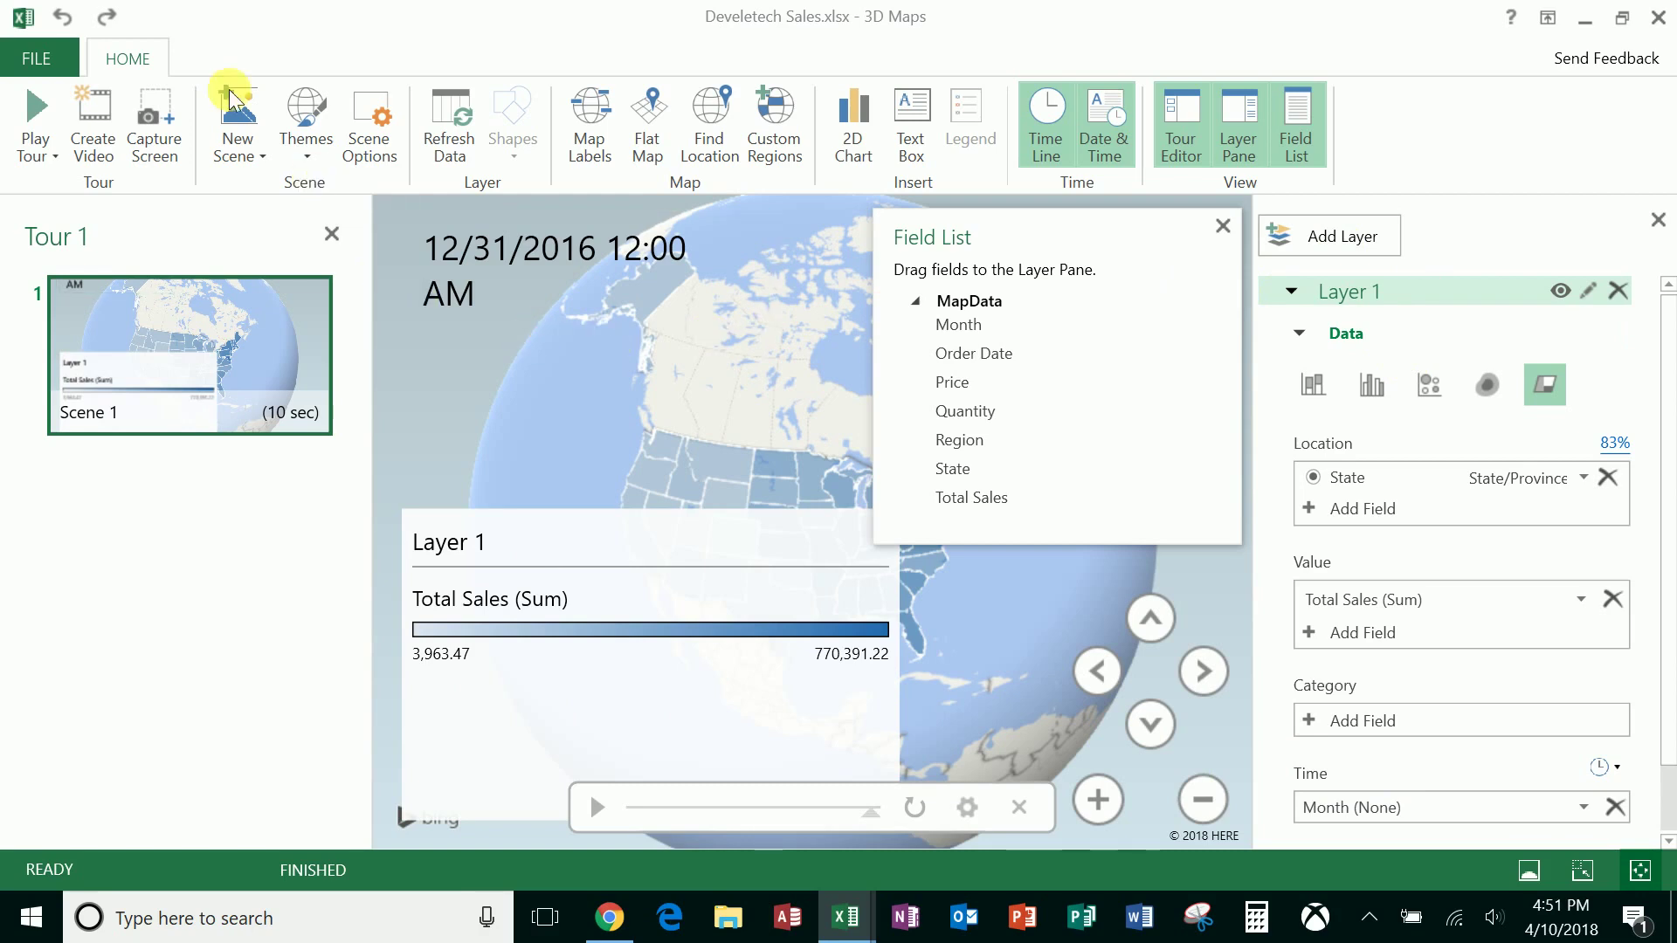
left_click(319, 154)
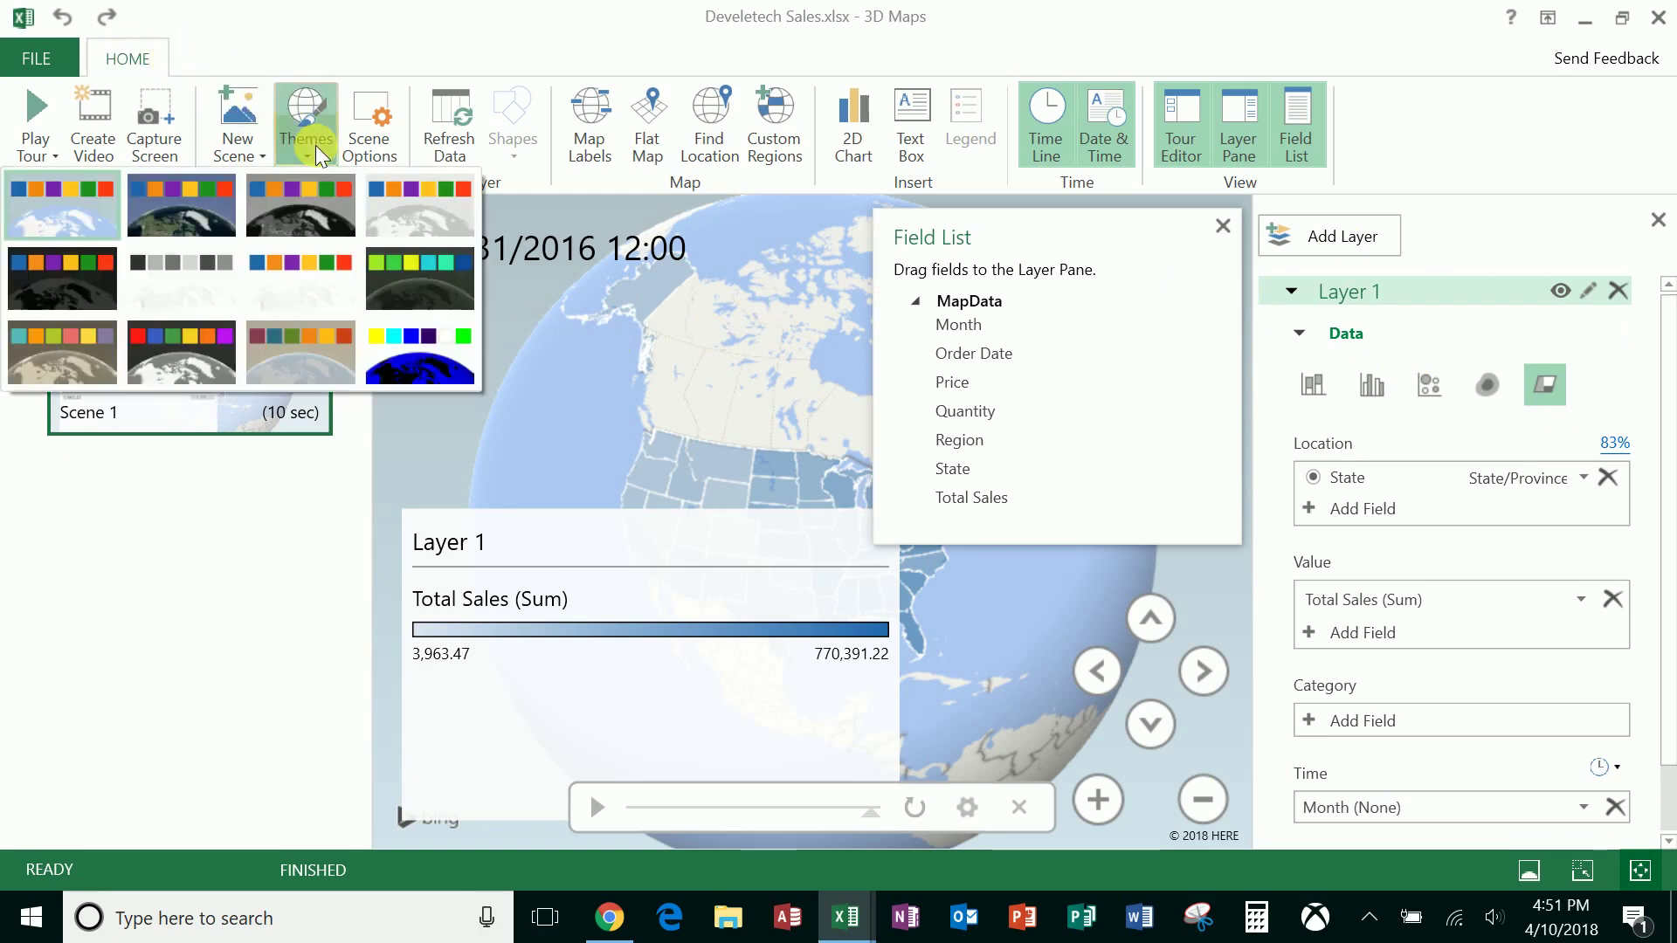
left_click(201, 212)
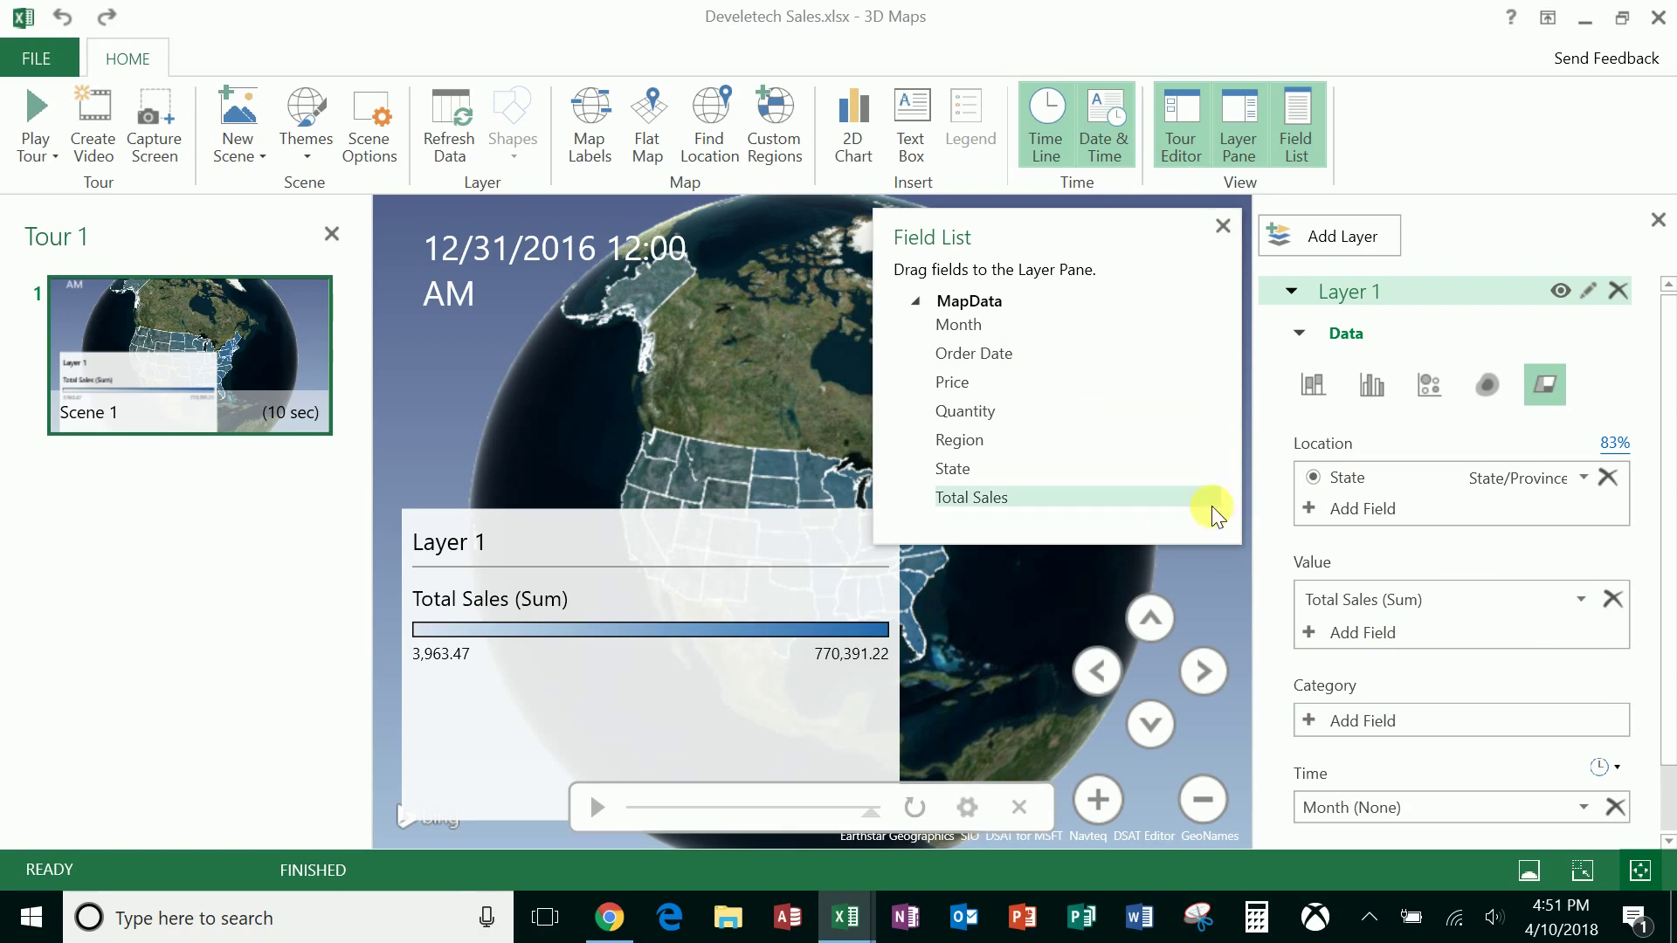
Close the field list, then shrink the Total Sales legend and move it above the United States
left_click(1222, 229)
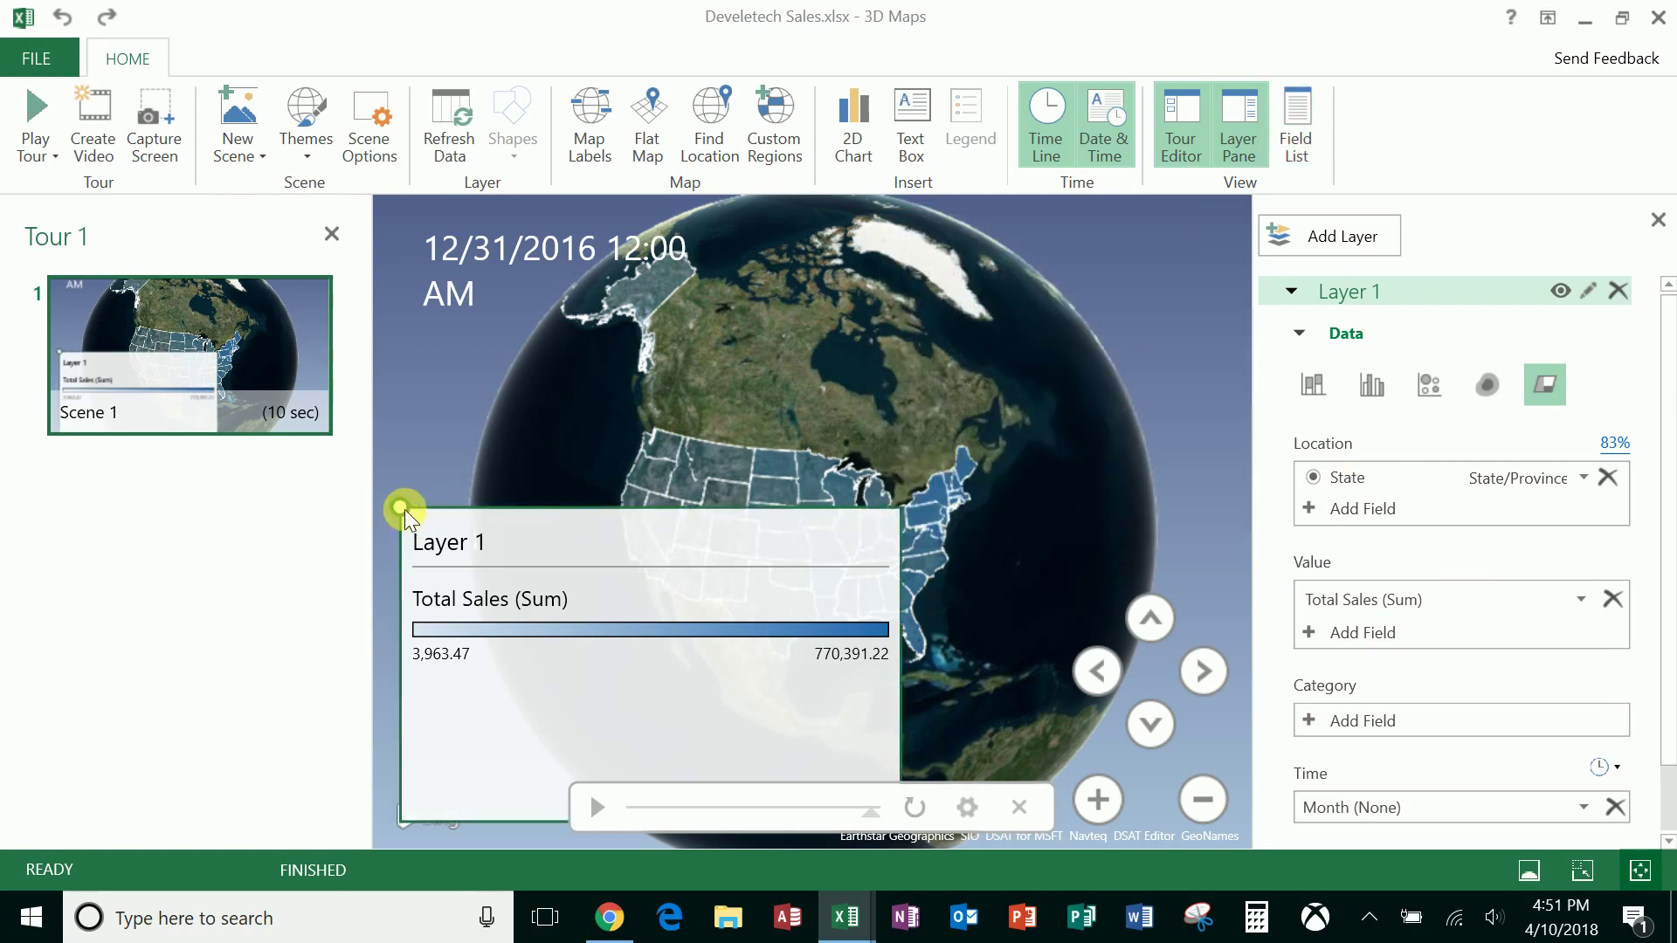
left_click_drag(406, 519, 391, 590)
left_click_drag(572, 627, 815, 365)
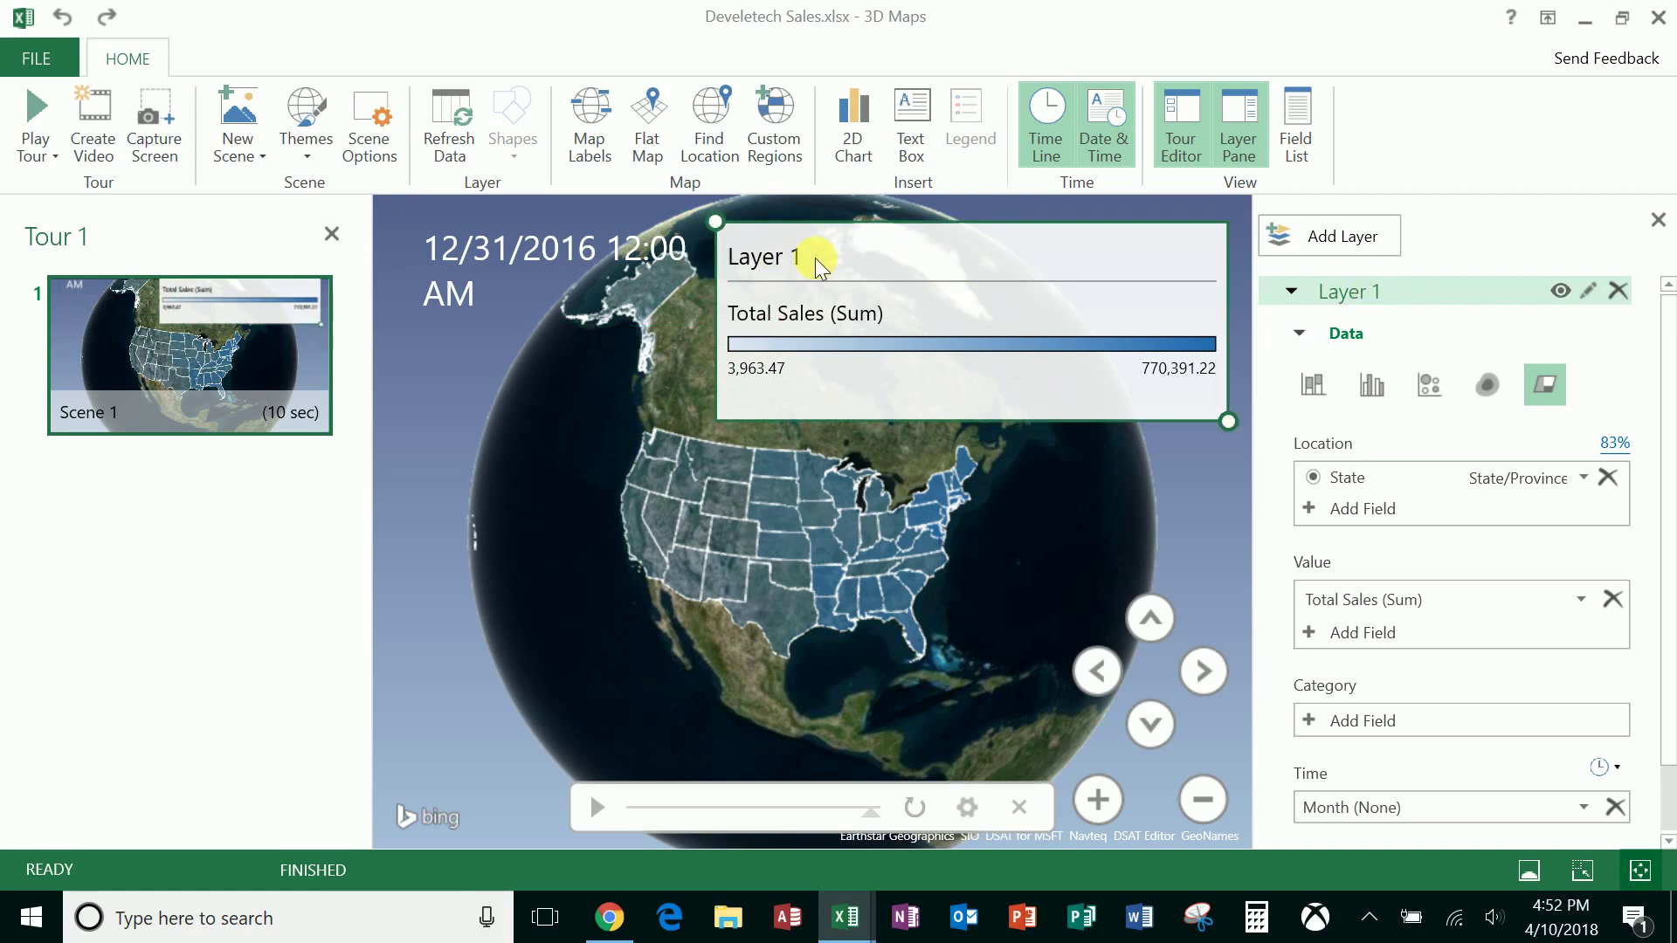
Rename Layer 1 as Develtech Sales
left_click(1590, 293)
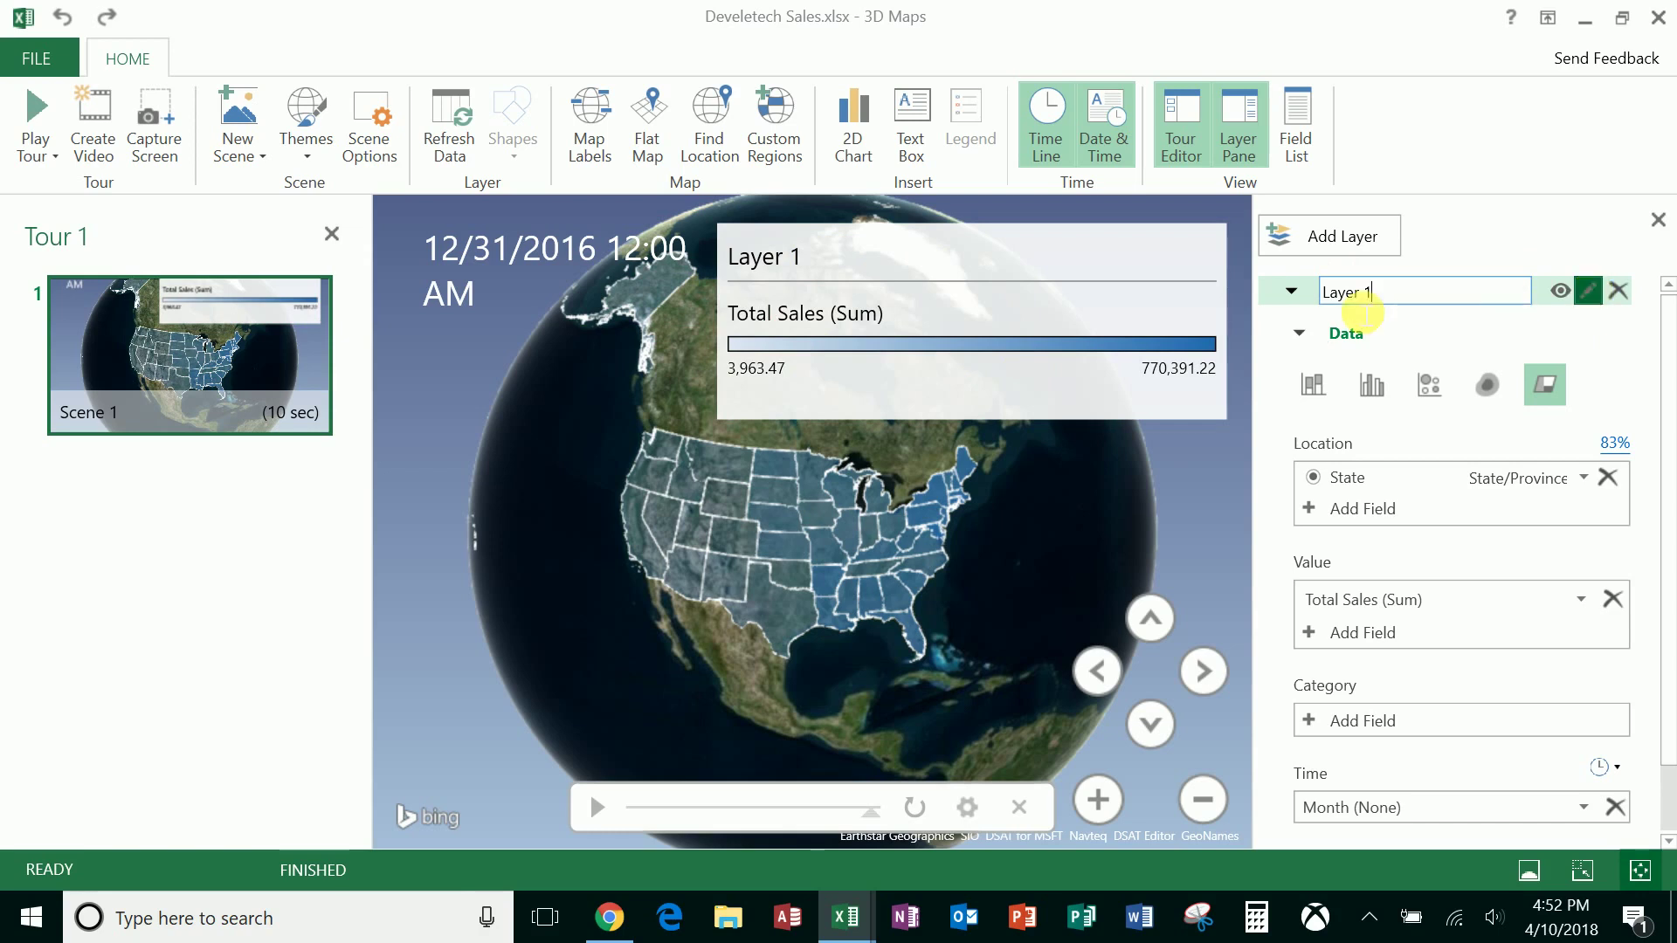
left_click_drag(1398, 292, 1255, 293)
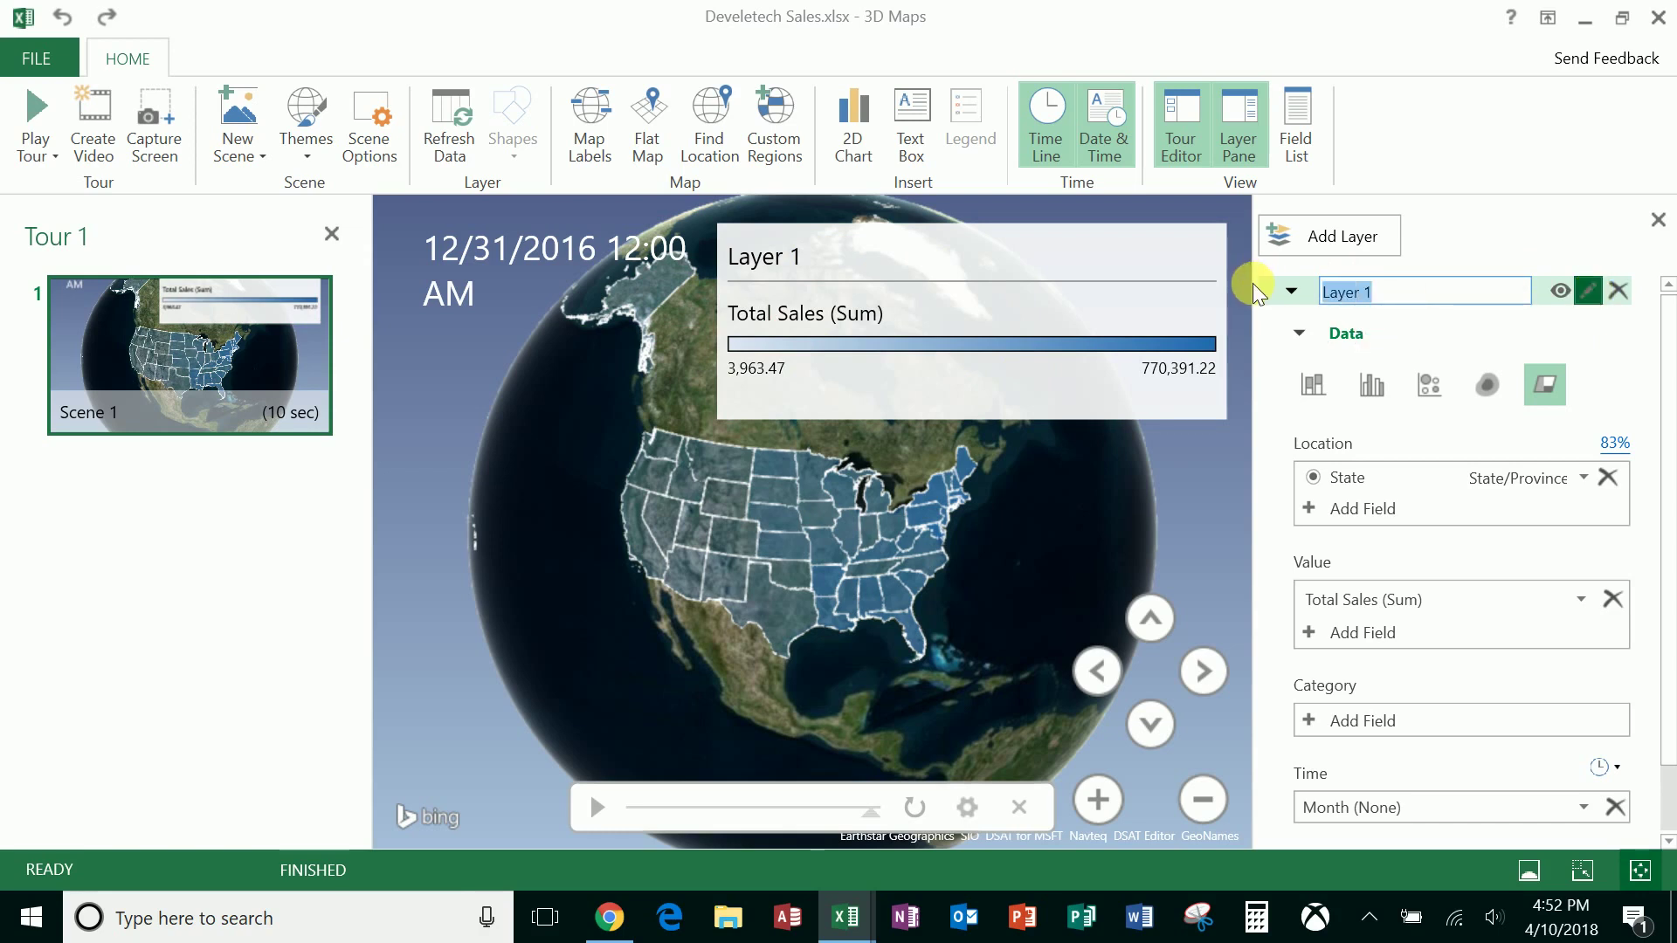
type("Develtech Sal")
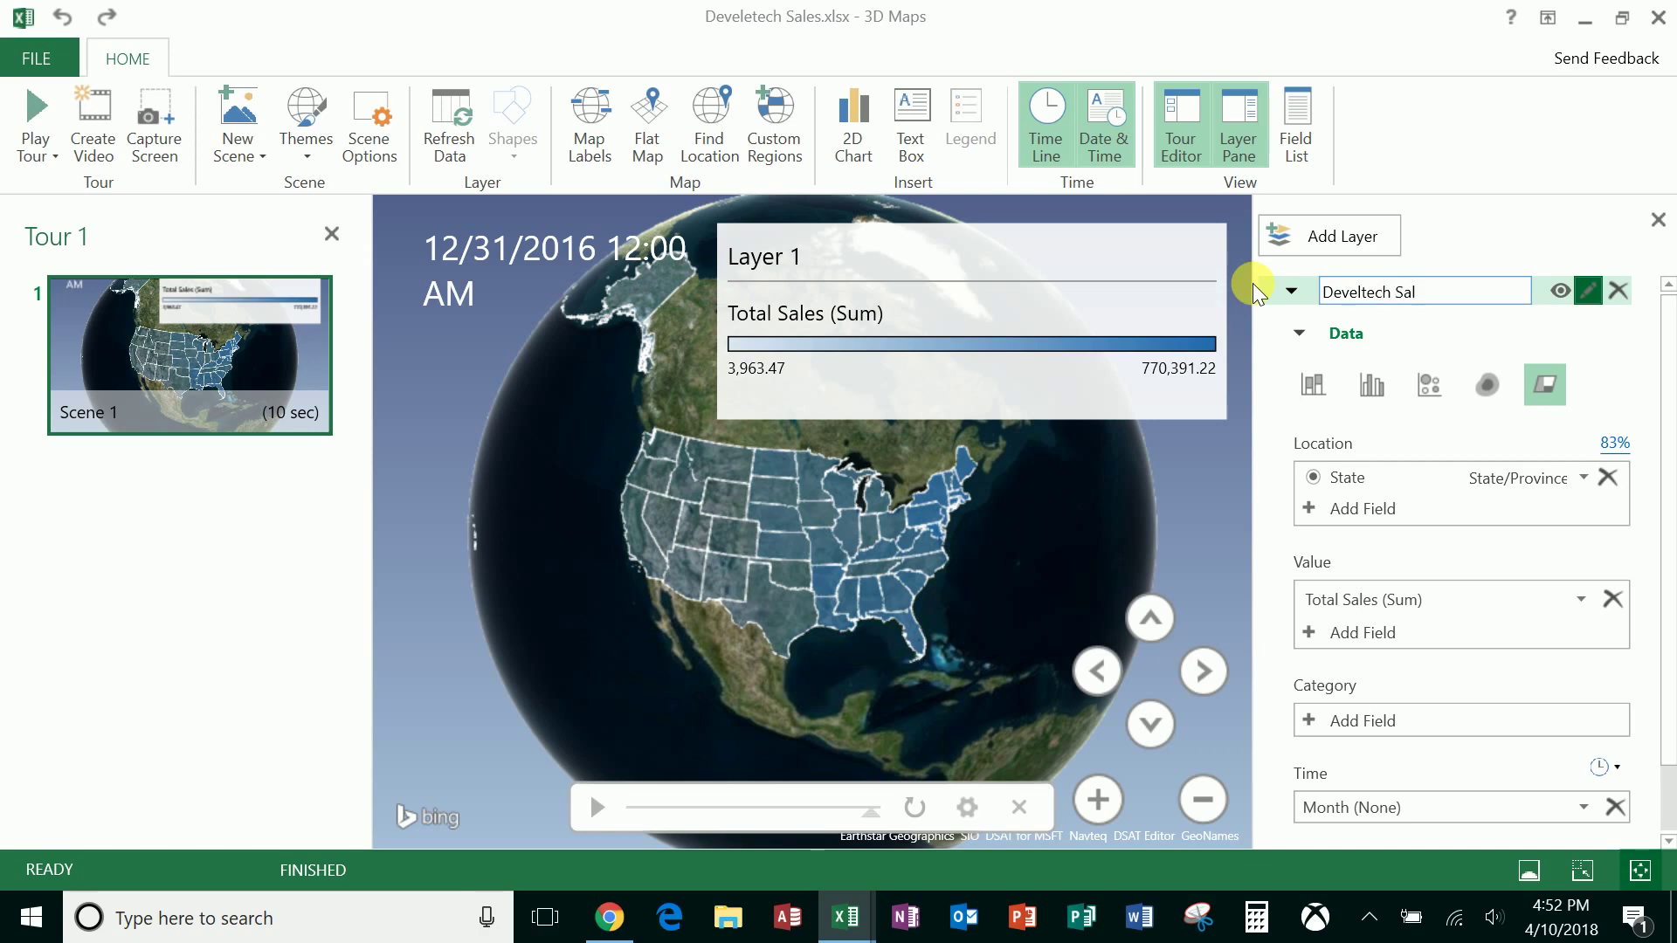
type("es")
key("Return")
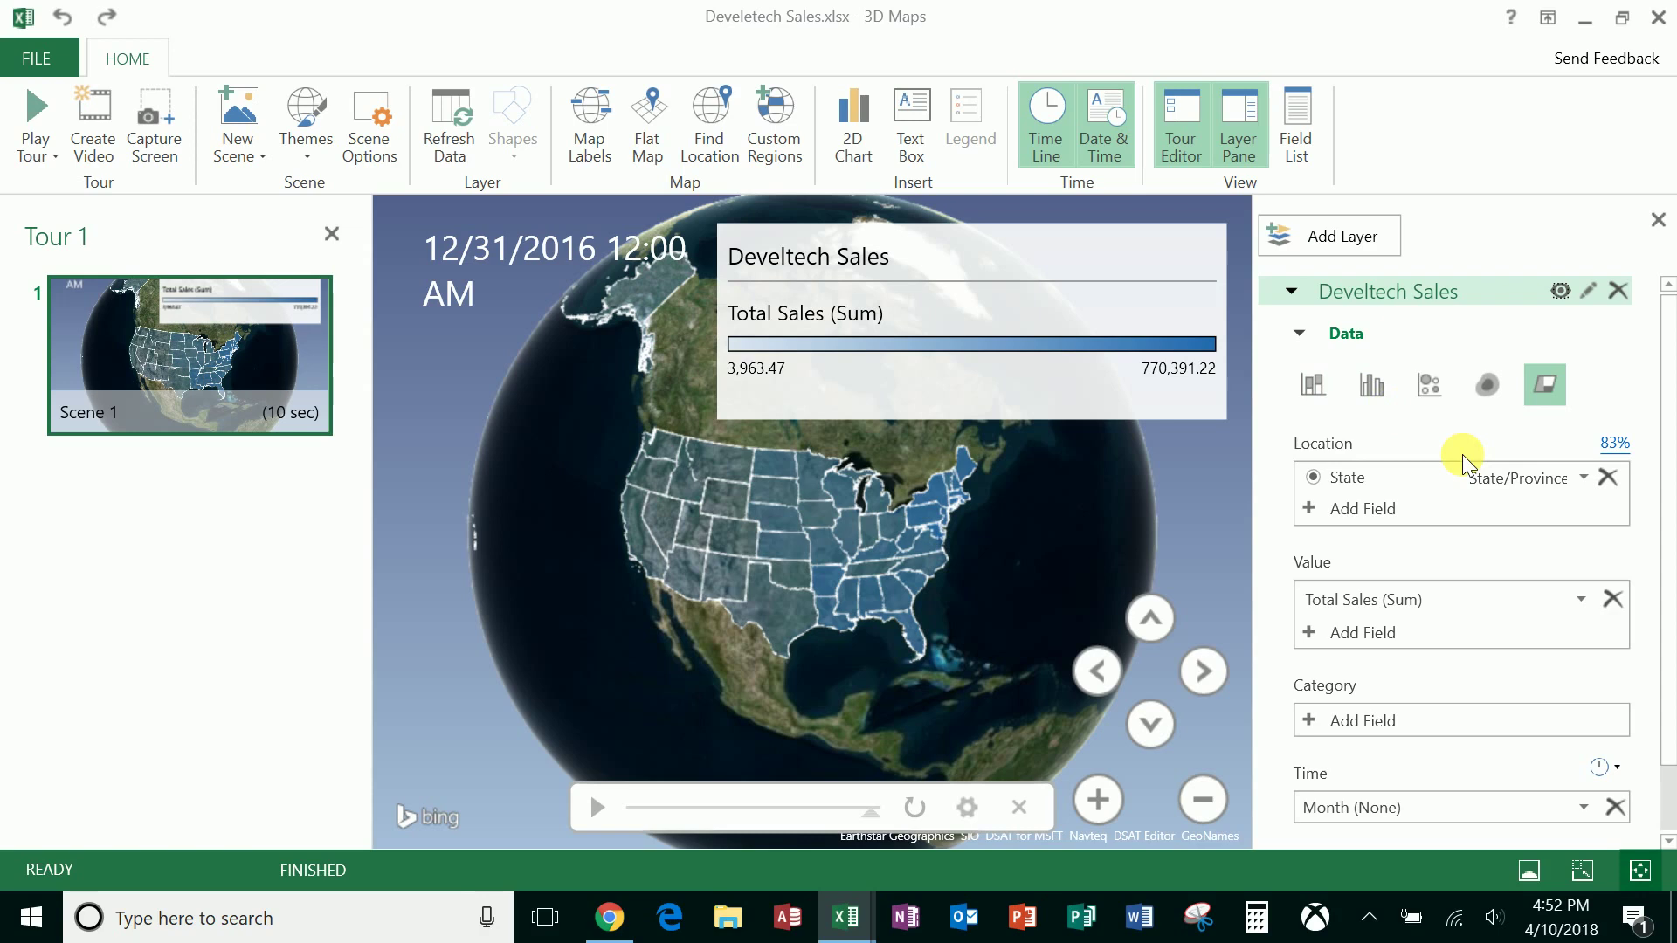
Frame the scene by zooming in on the United States and tilting the globe down
left_click(1099, 800)
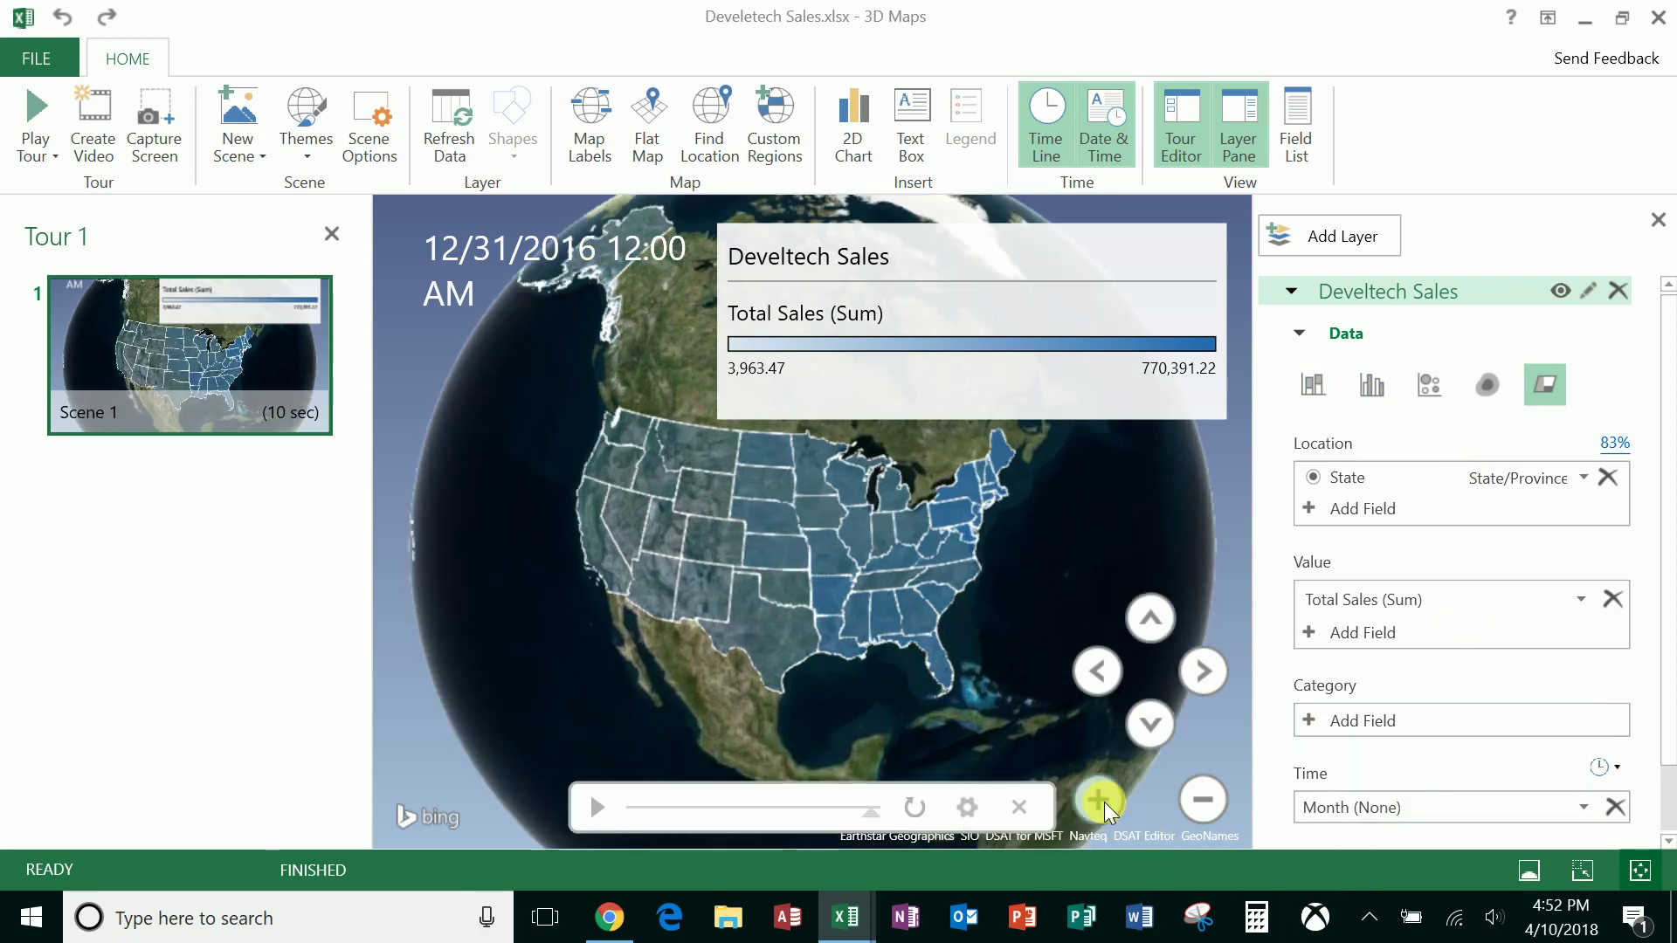
left_click(1099, 801)
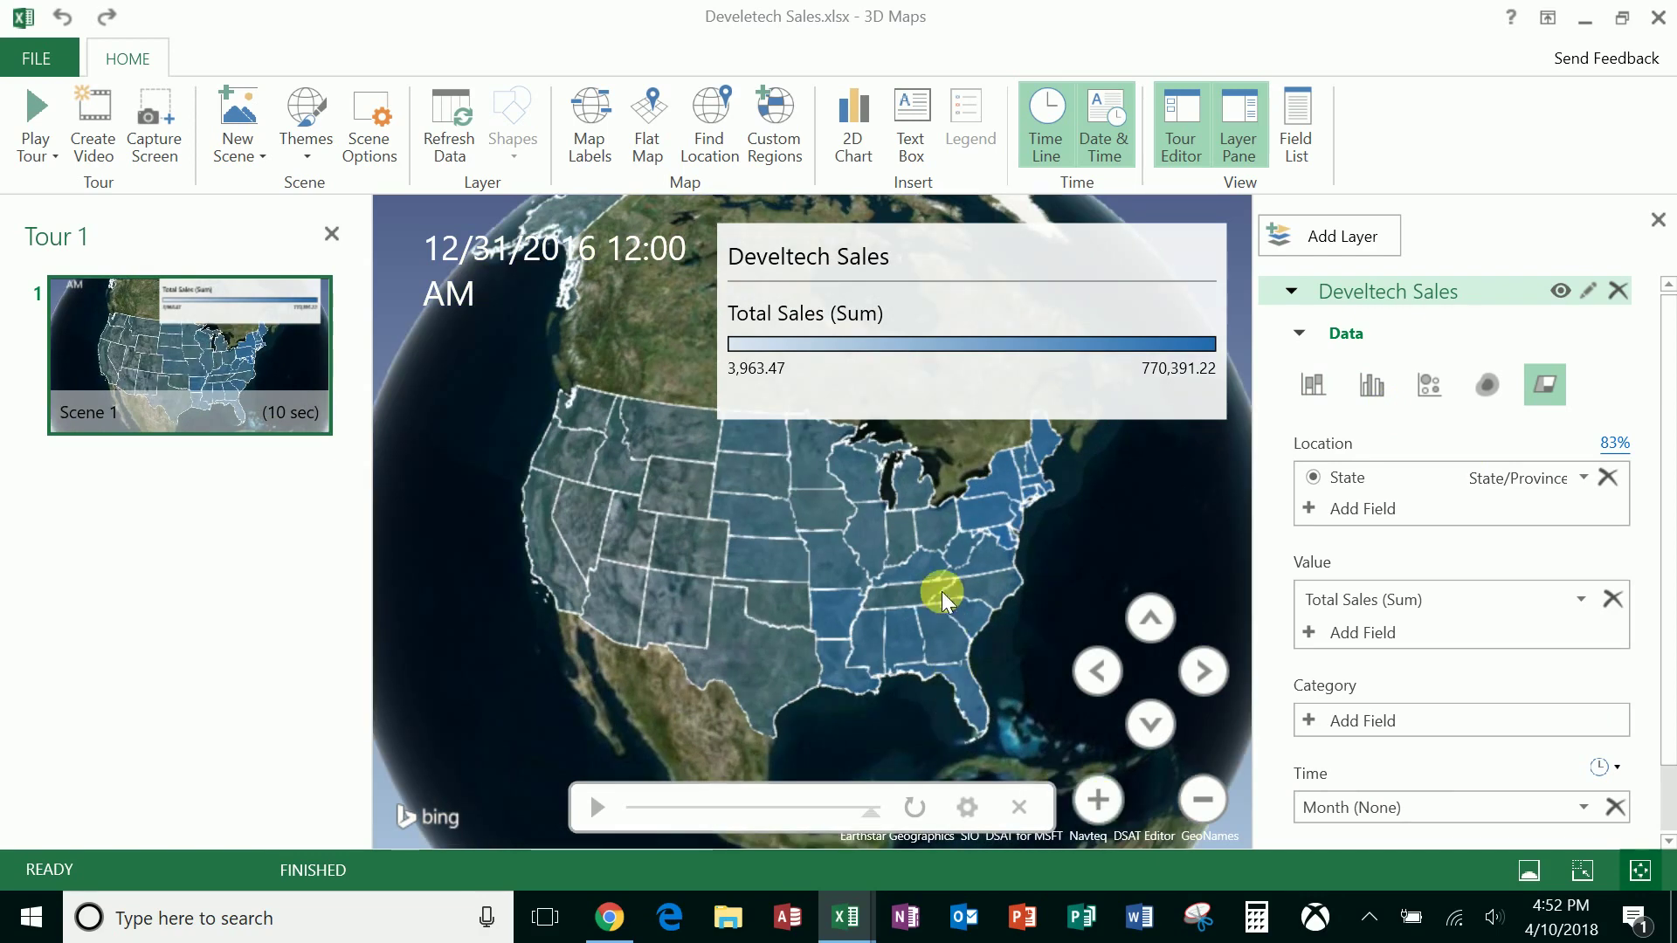
double_click(1067, 554)
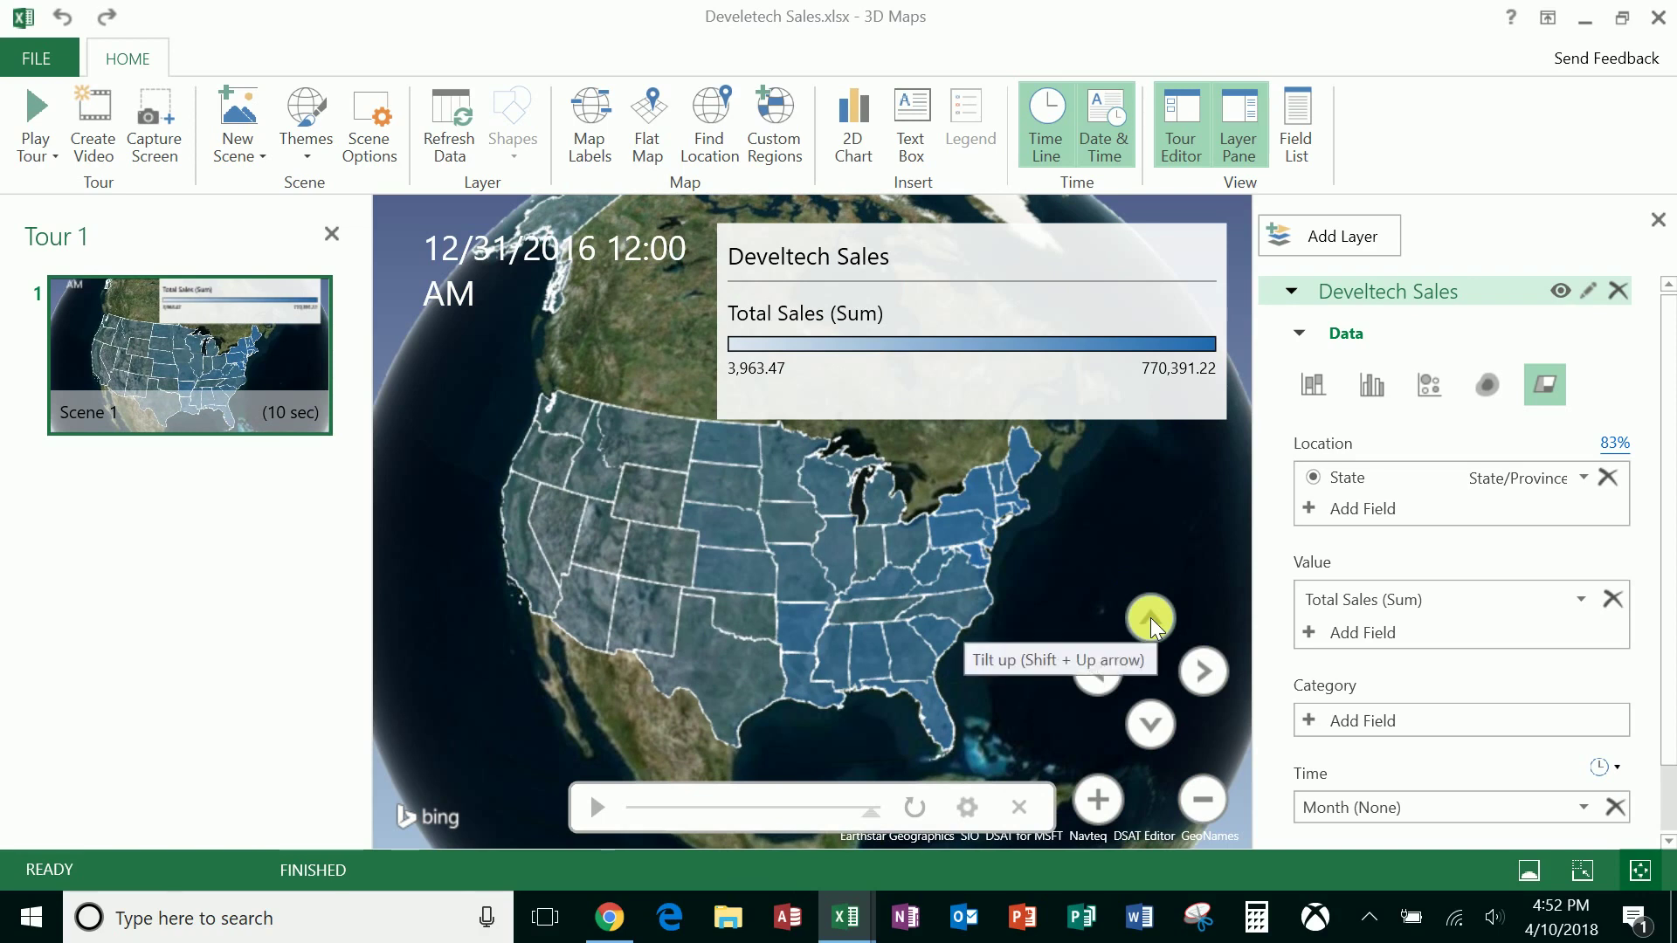
left_click(1155, 732)
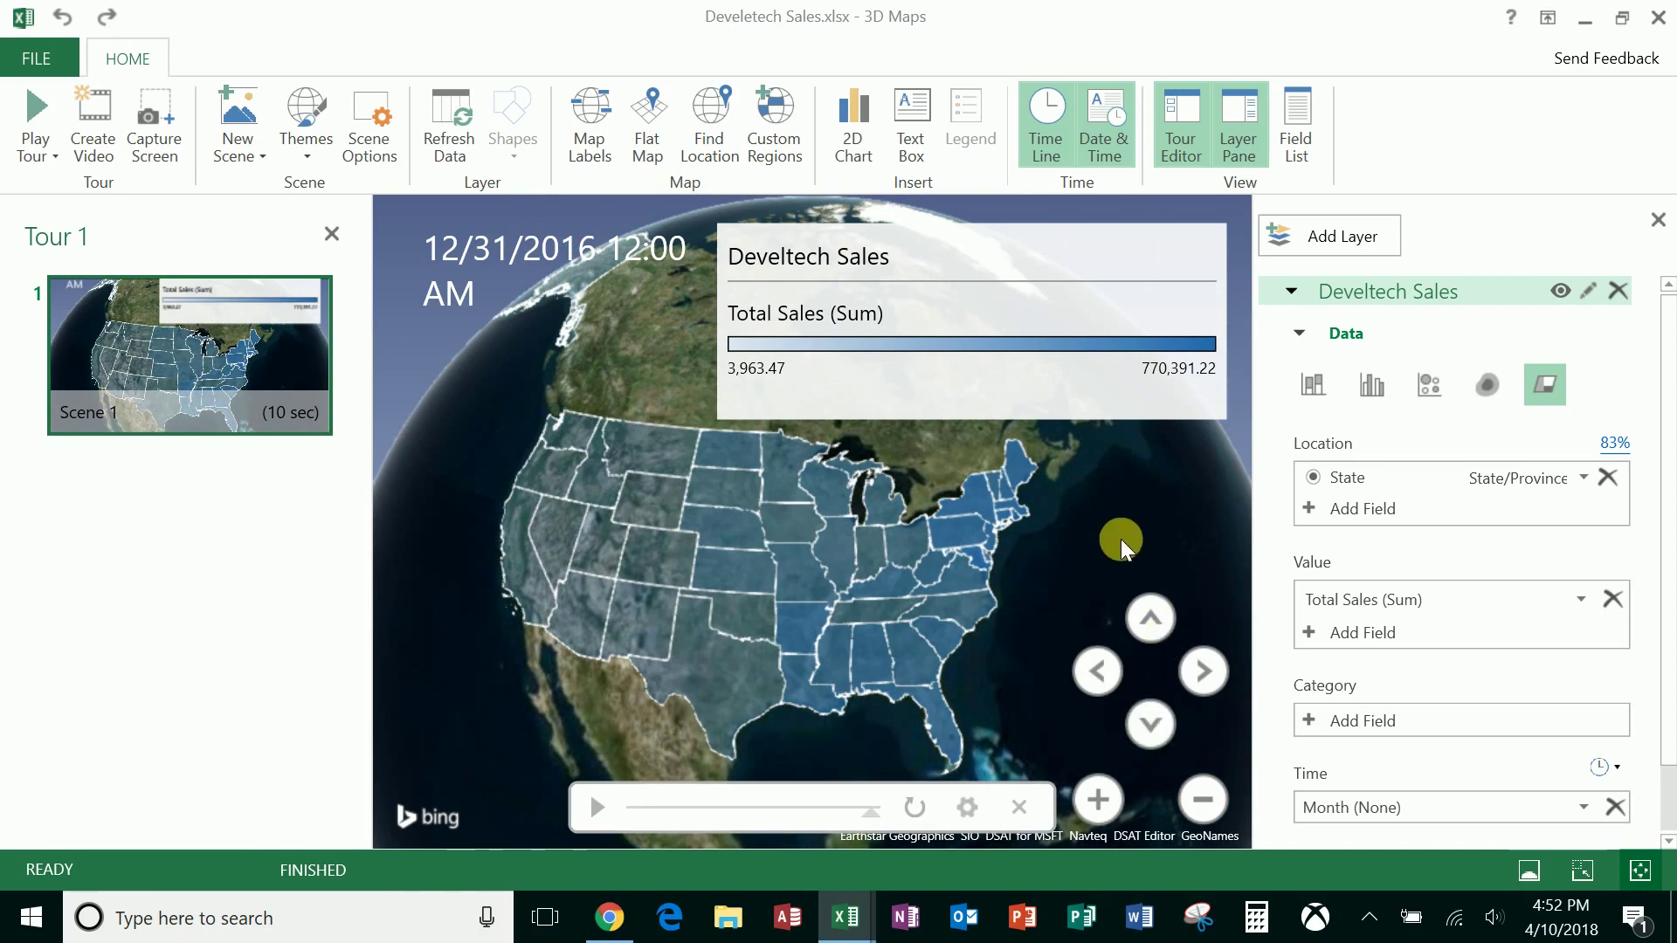
Nudge the legend slightly higher over the map and play the timeline animation of sales by month
left_click(1069, 220)
left_click_drag(1055, 243, 1058, 238)
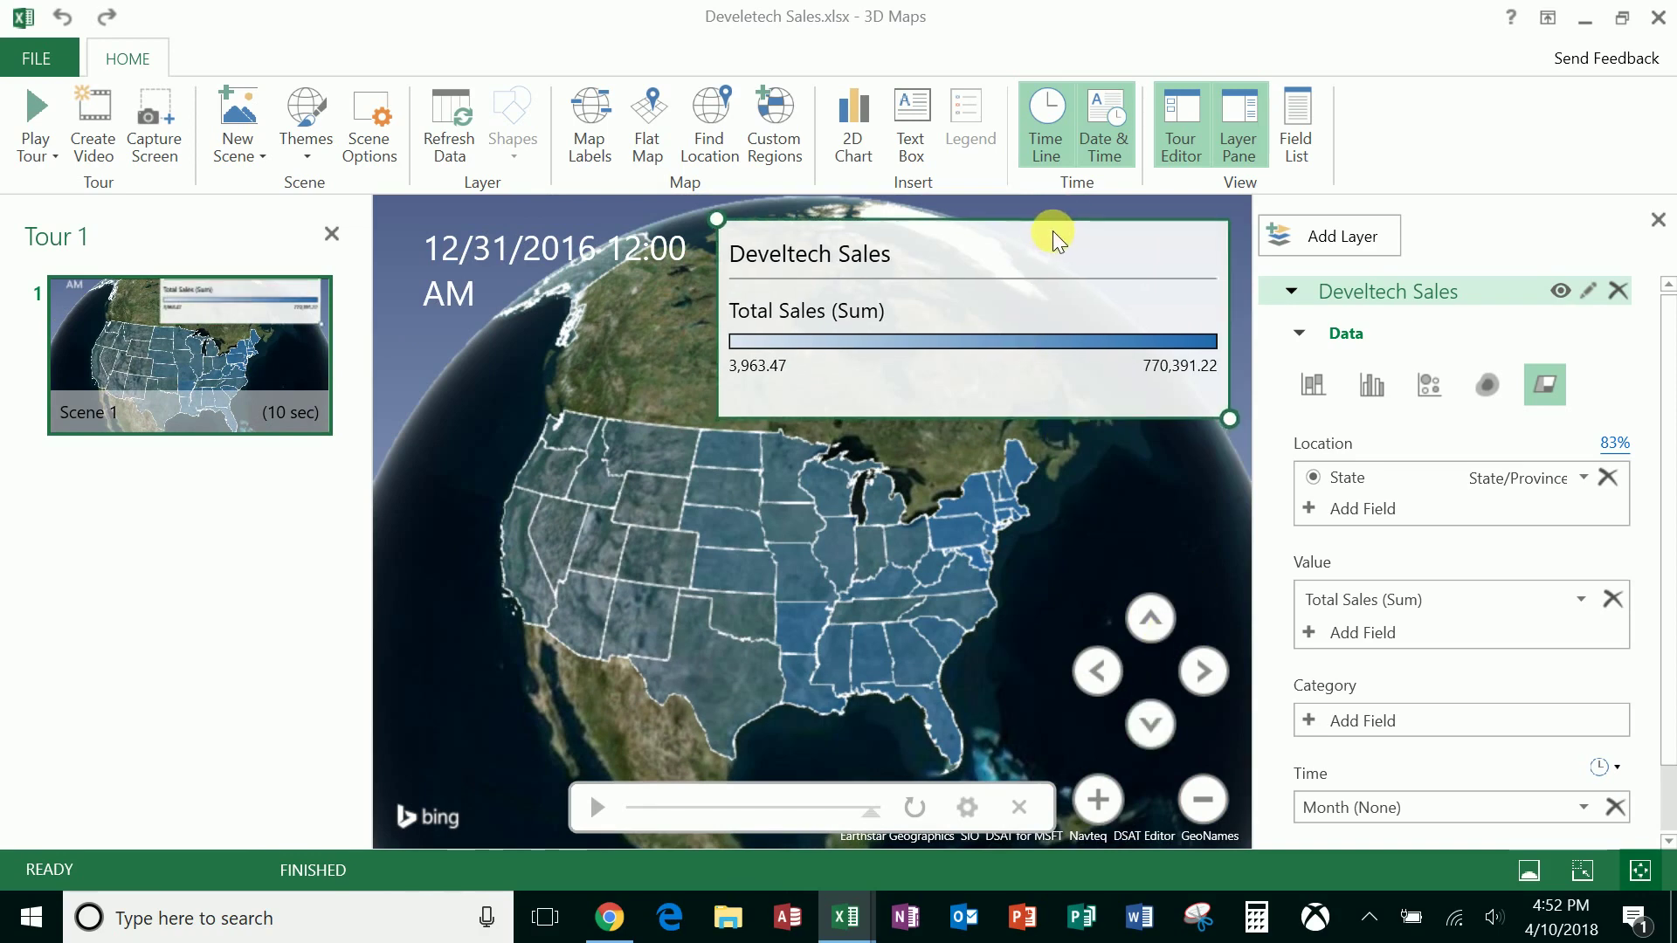
left_click(1129, 468)
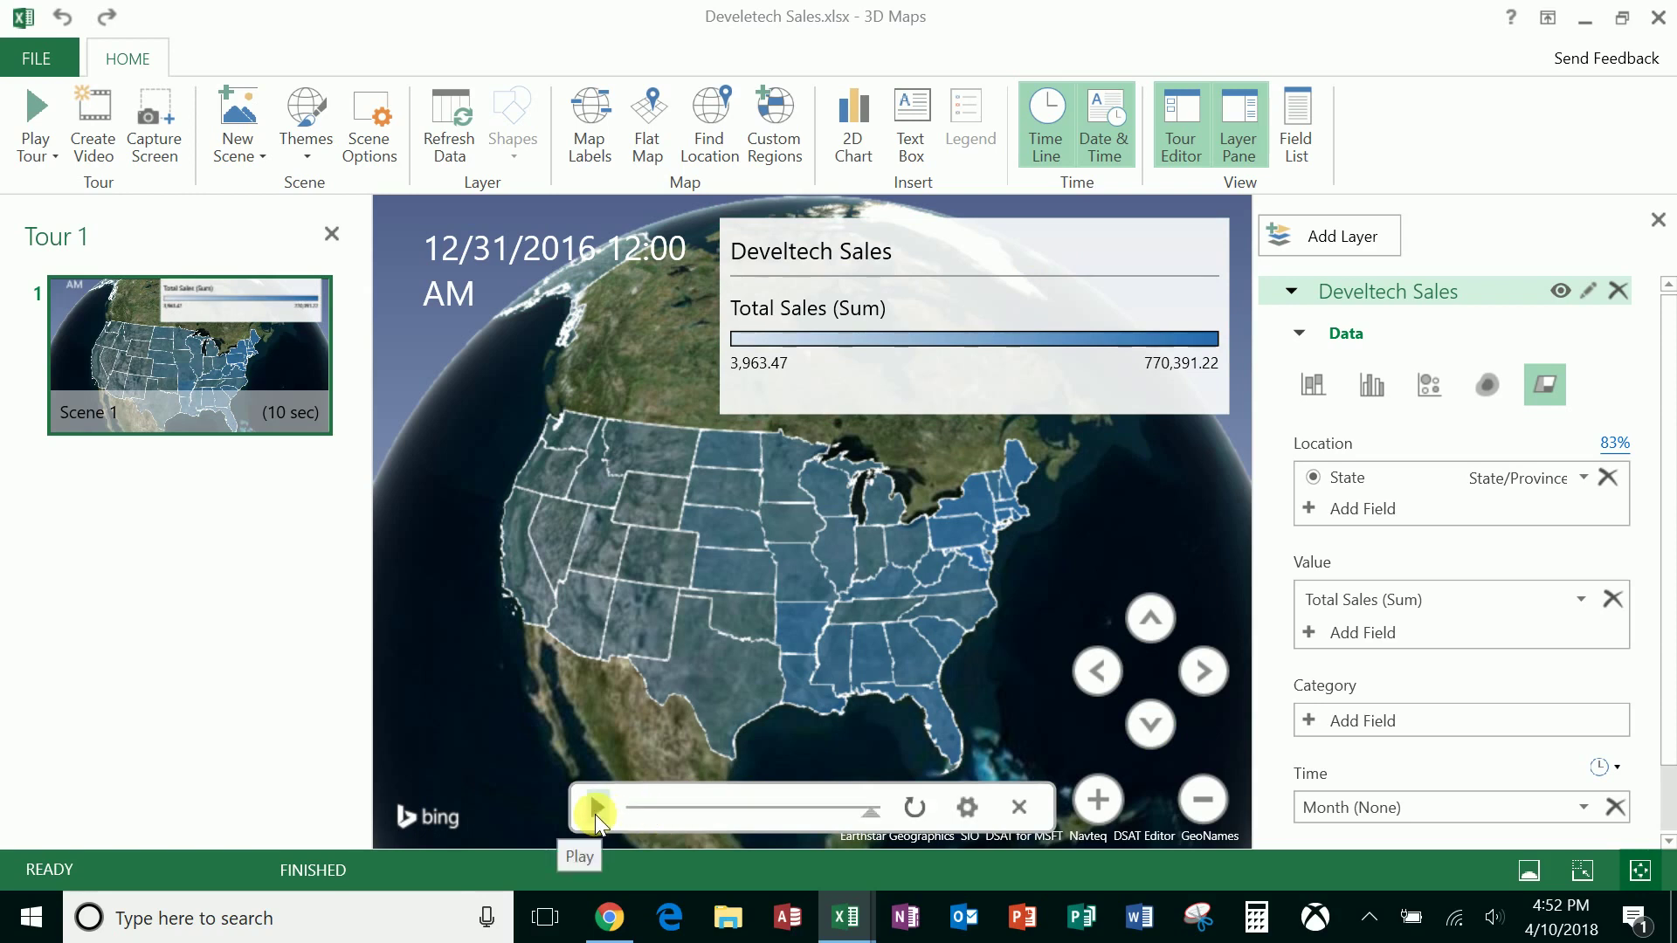
left_click(595, 814)
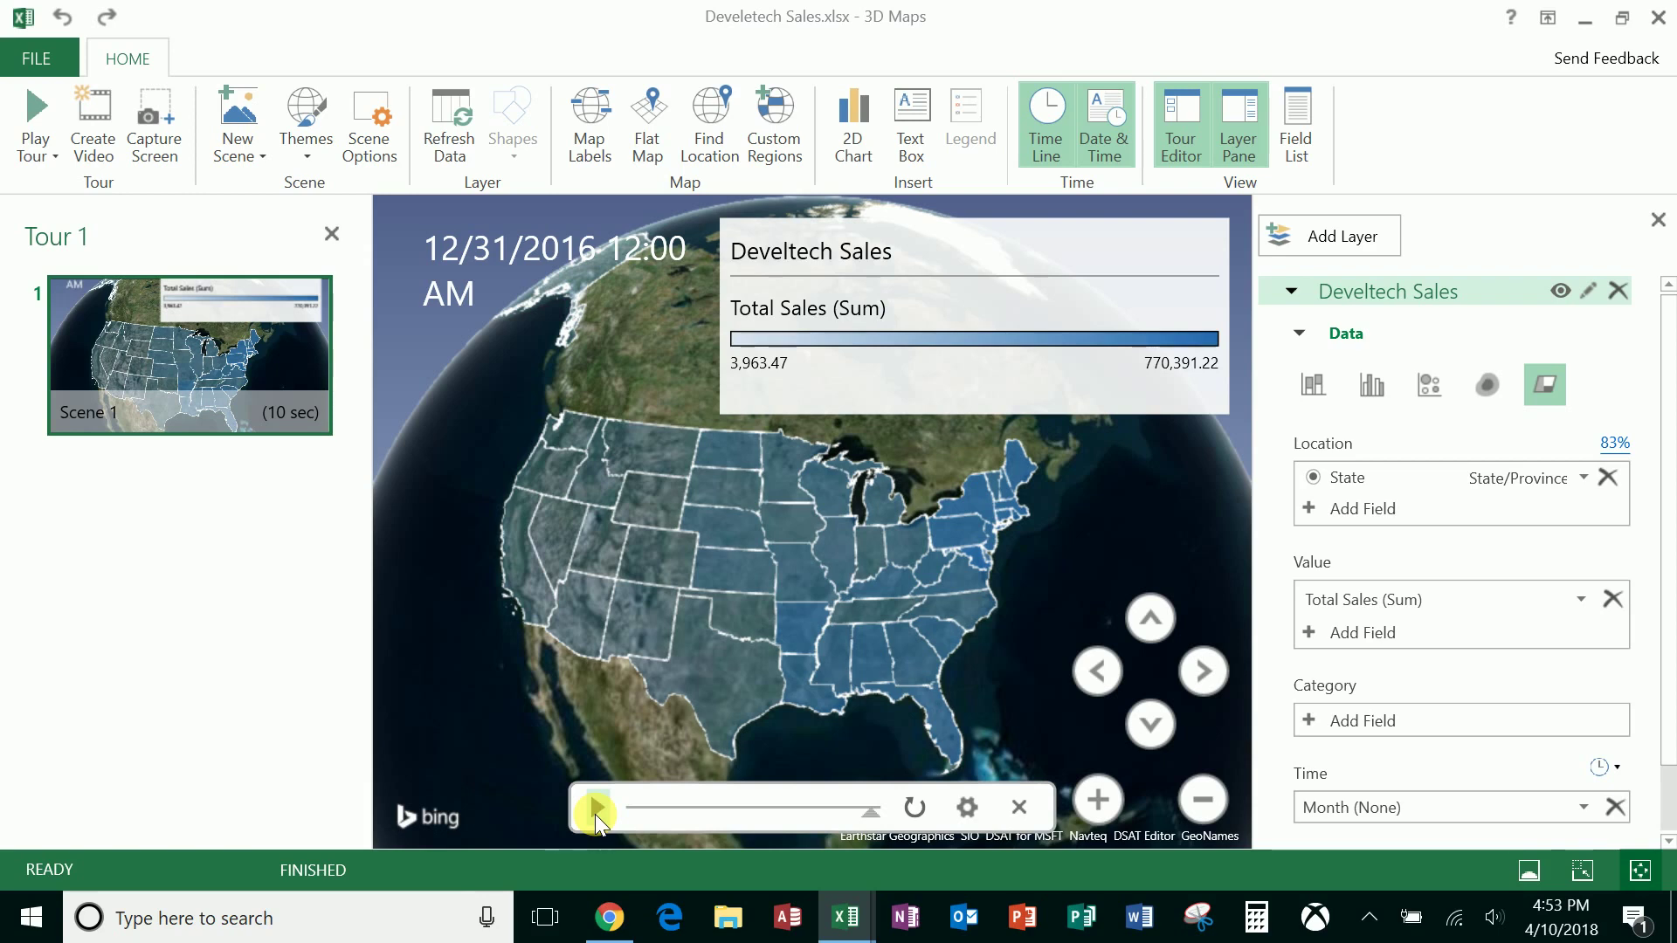
Switch to Chrome to view the image search results for Excel 3D maps
key("alt+Tab")
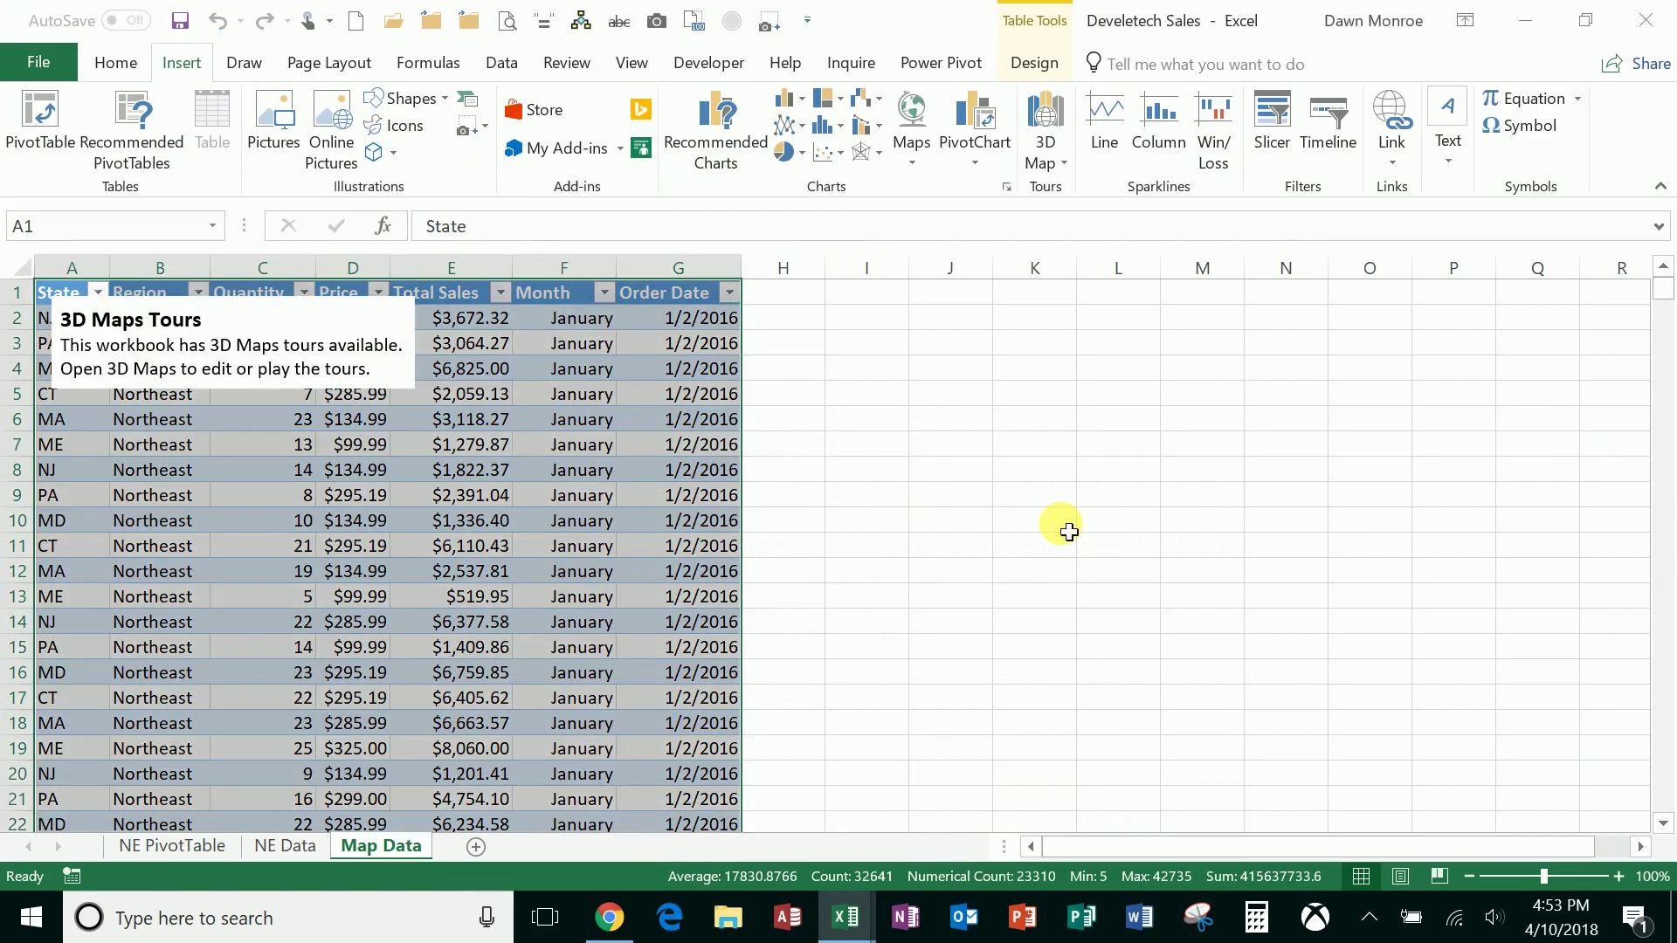
key("alt+Tab")
key("alt+Tab")
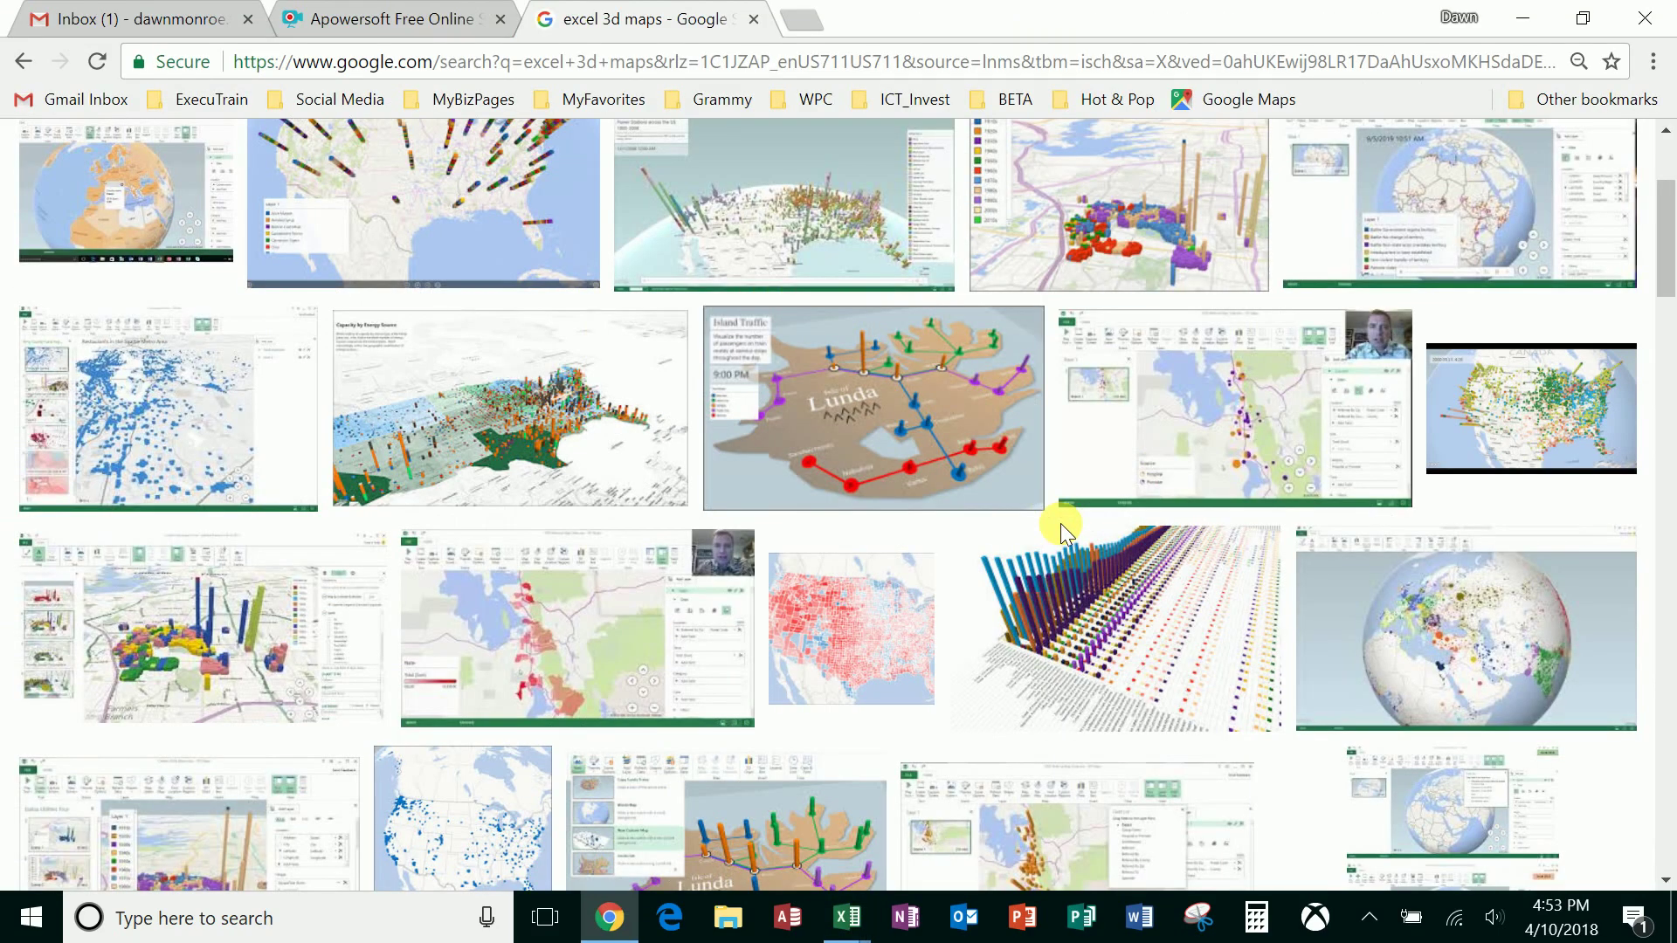